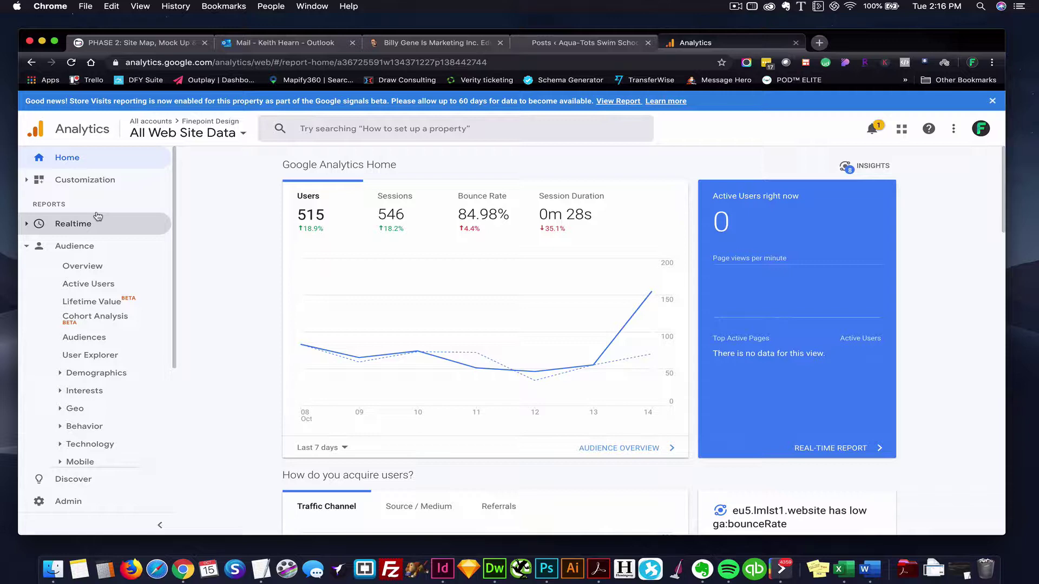
Step: Open the Audience Overview report and set its date range to Sep 15, 2019 - Oct 15, 2019
left_click(100, 266)
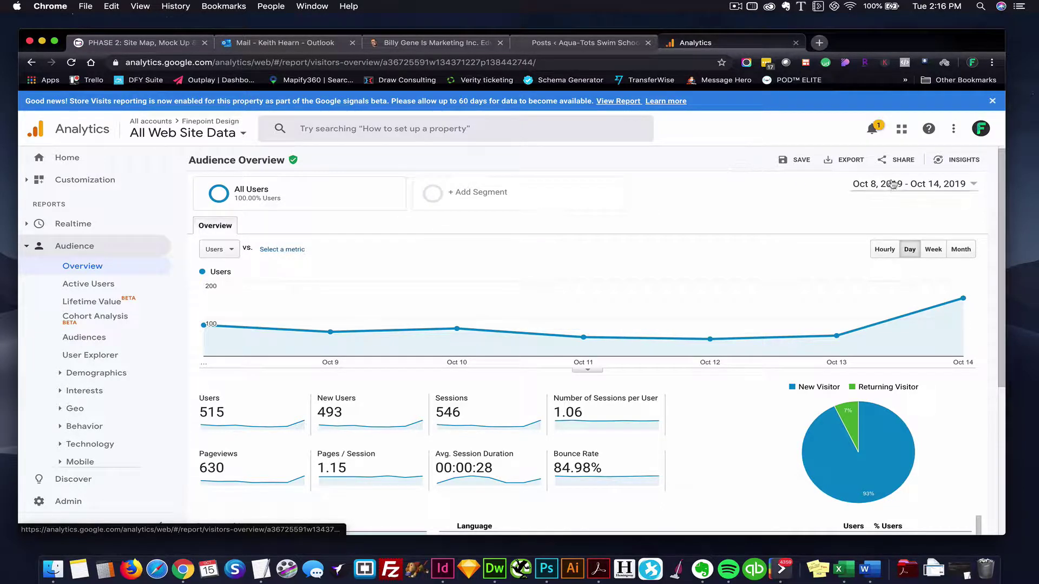
left_click(893, 190)
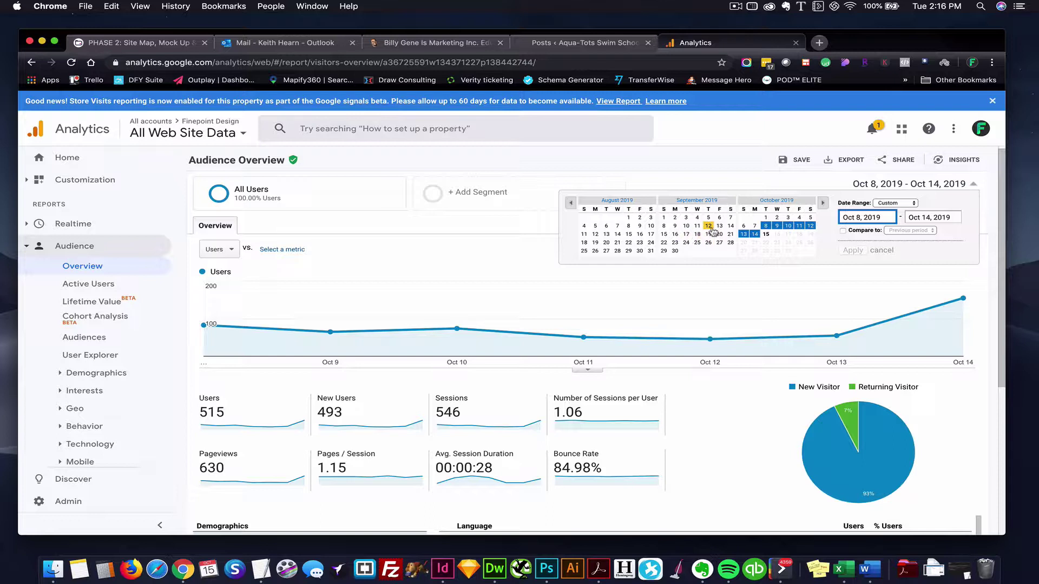
left_click(664, 234)
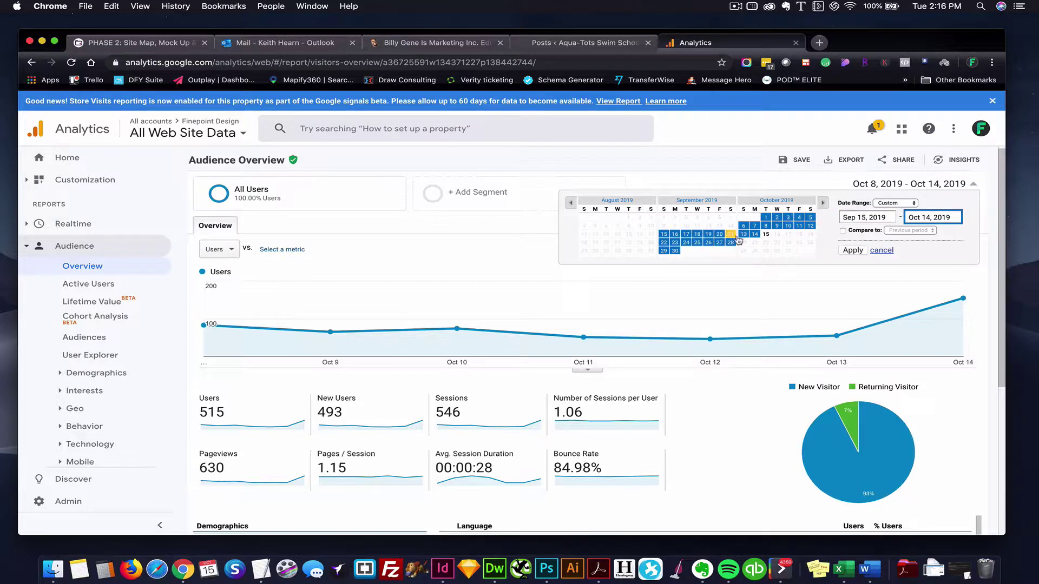
left_click(766, 234)
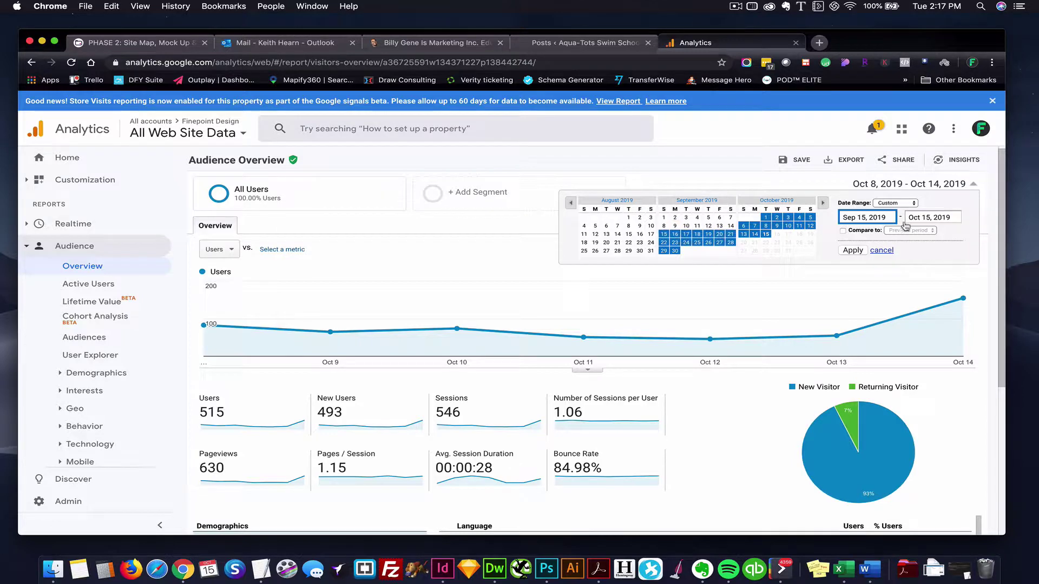
left_click(852, 250)
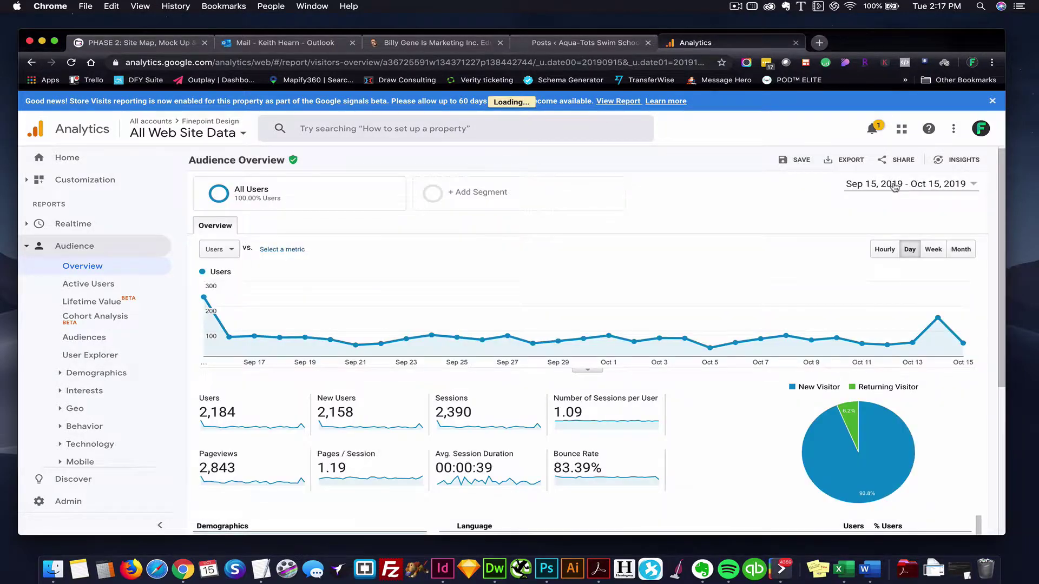
left_click(914, 185)
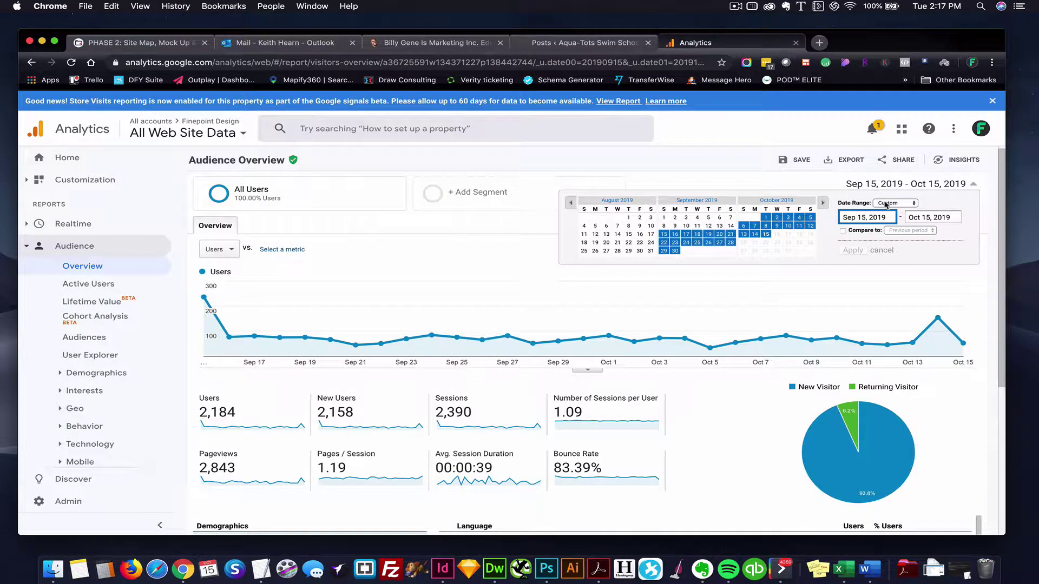
left_click(770, 180)
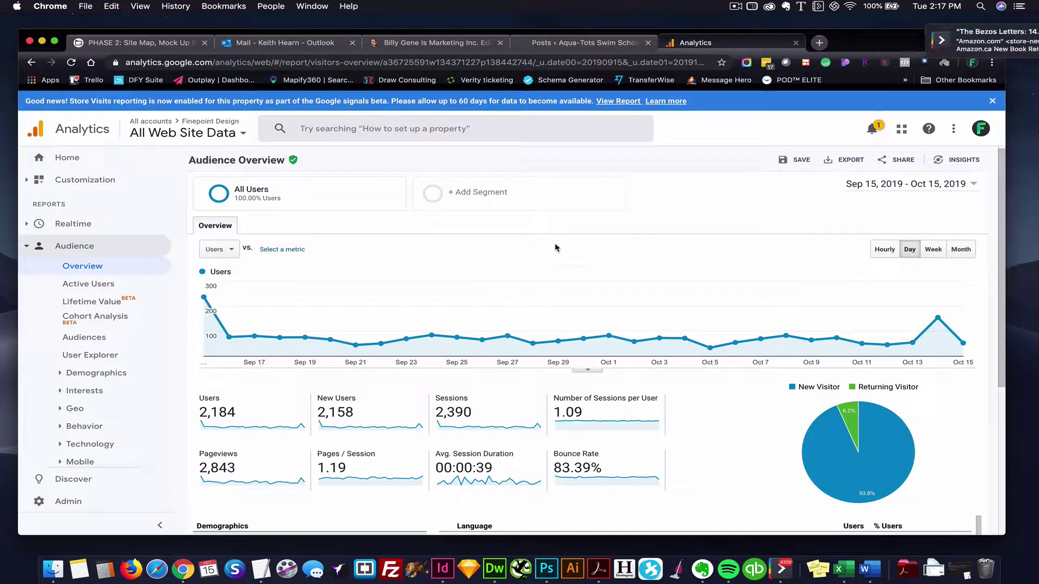
Step: Examine the daily users chart, the summary metrics and the new versus returning visitor split in the Audience Overview
scroll(422, 259, "down", 1)
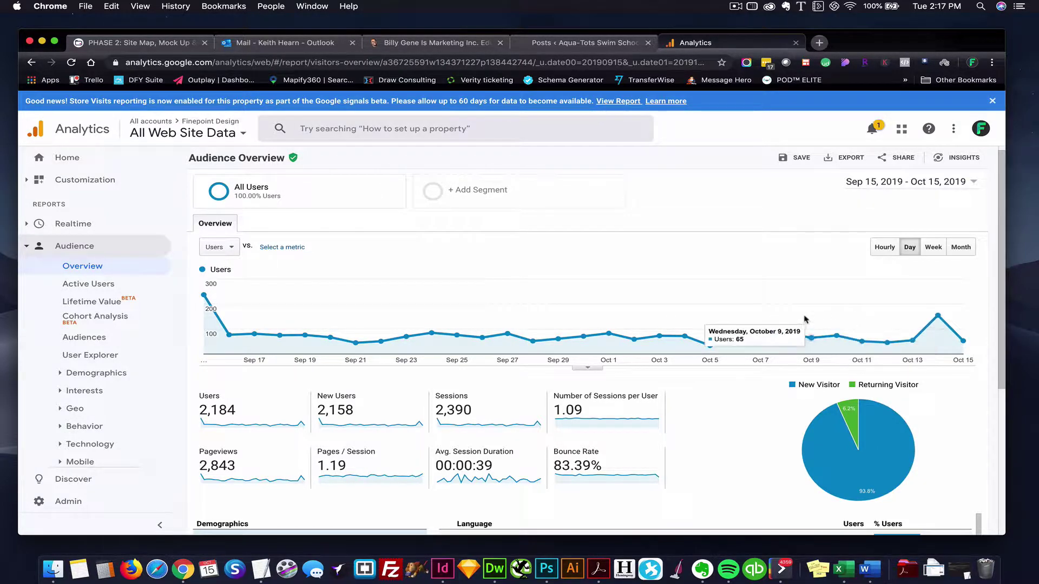
scroll(936, 318, "down", 1)
scroll(649, 325, "down", 2)
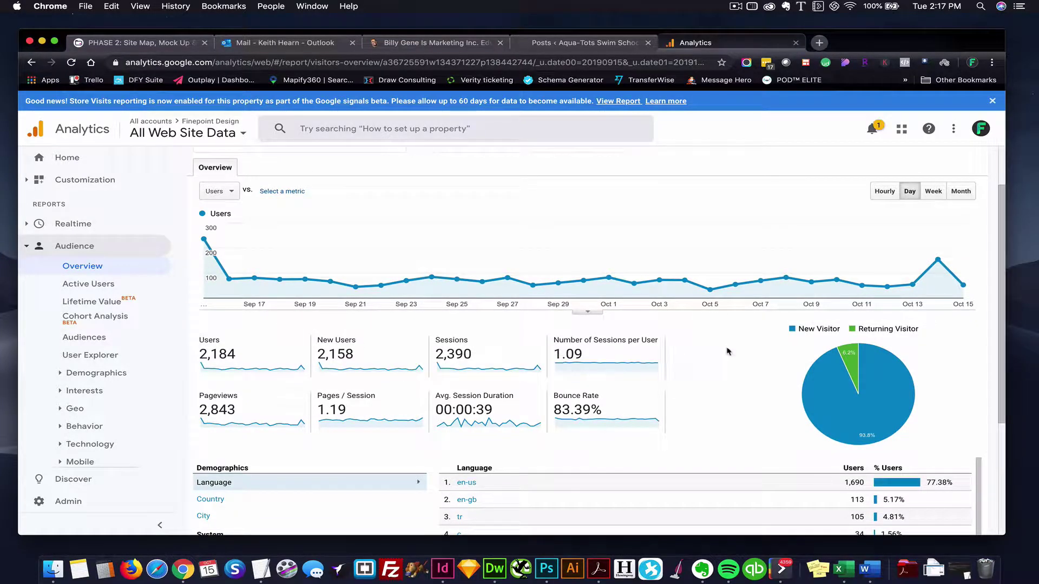
scroll(682, 370, "down", 2)
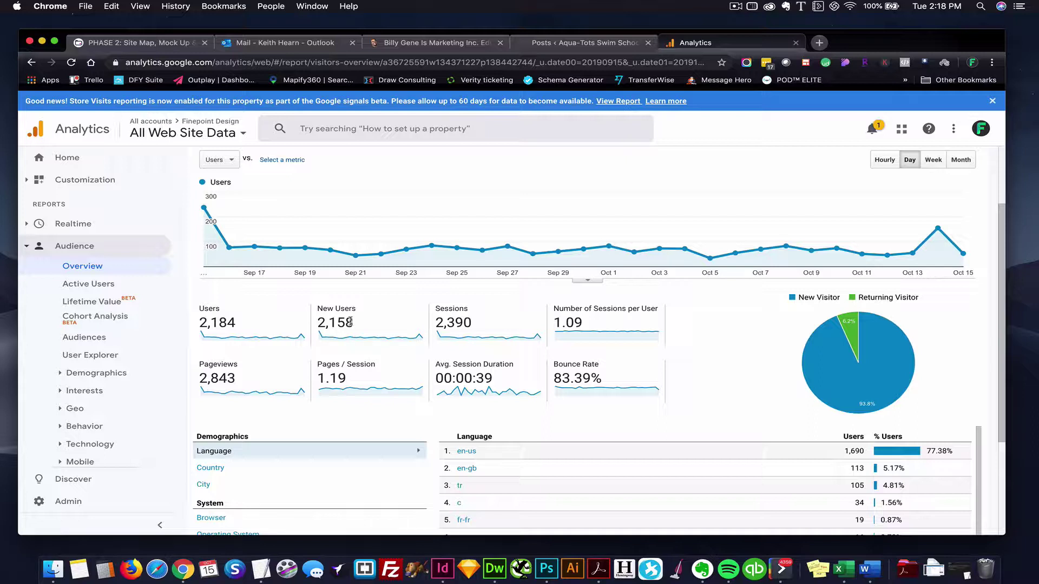
mouse_move(352, 322)
scroll(379, 379, "down", 1)
scroll(389, 390, "up", 3)
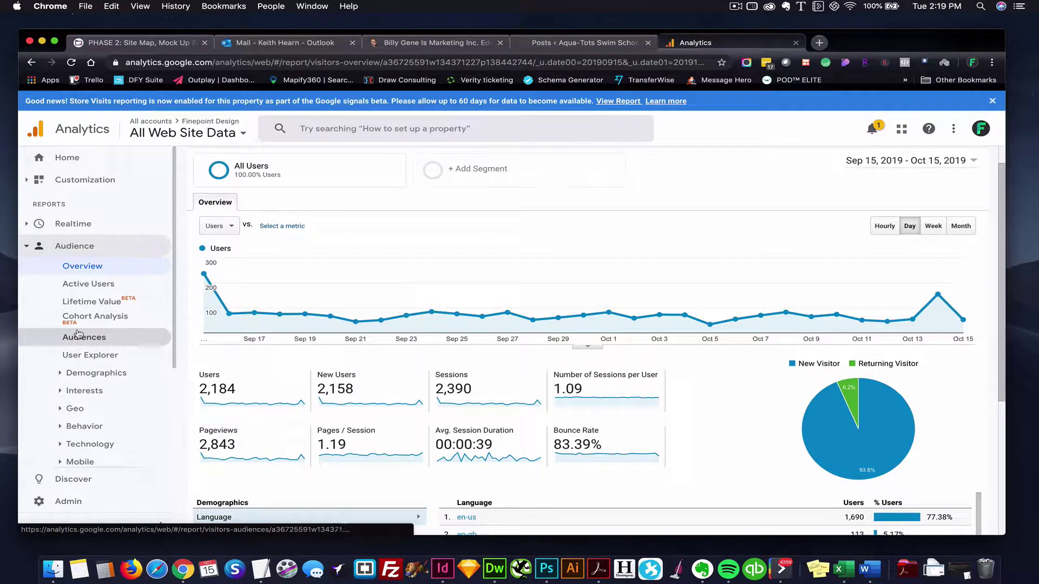
Step: Open the Demographics overview and inspect the age bars and the gender pie chart
left_click(95, 375)
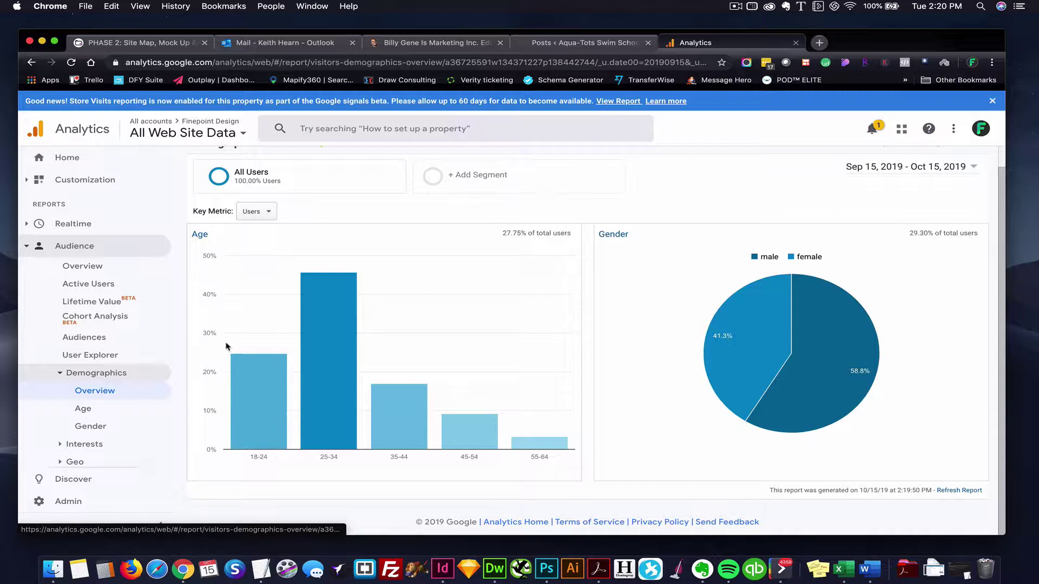
mouse_move(288, 444)
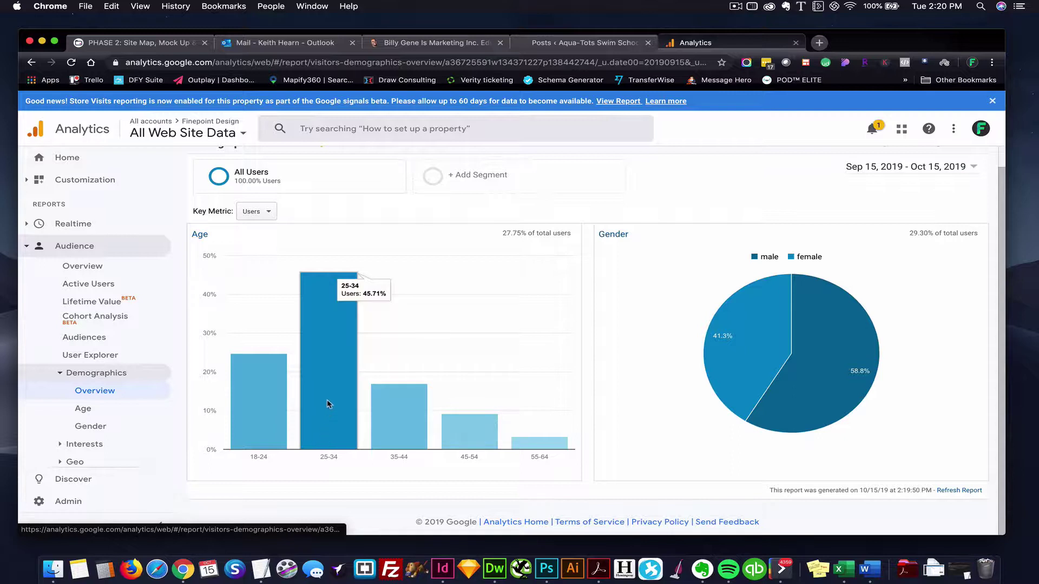
mouse_move(797, 278)
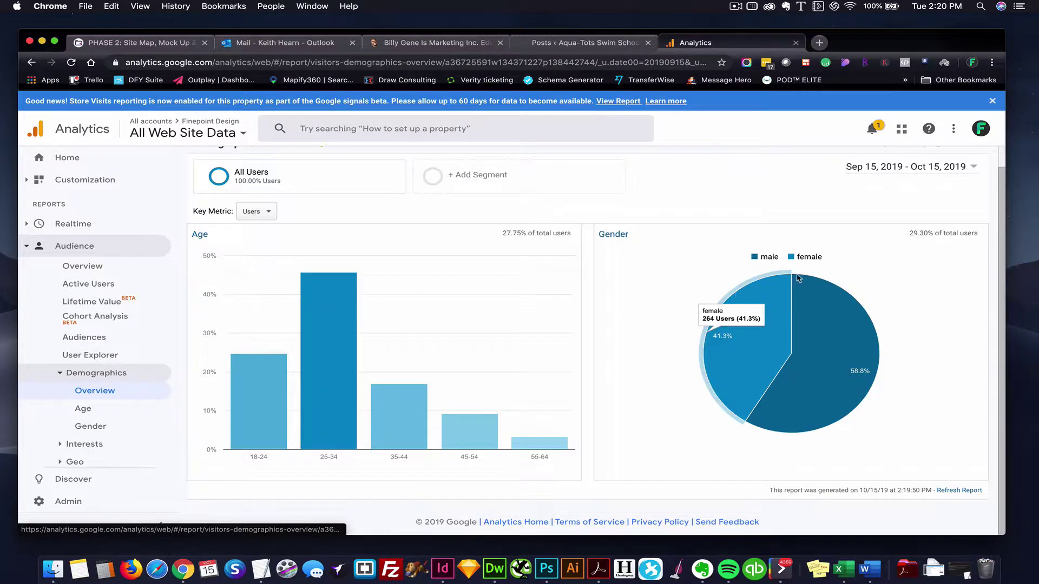
mouse_move(834, 309)
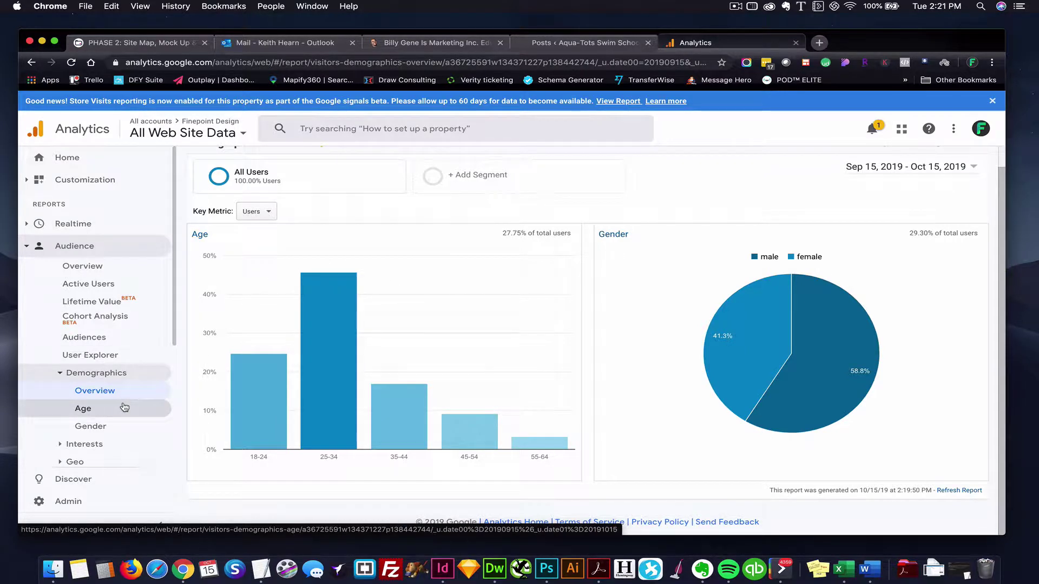
mouse_move(322, 324)
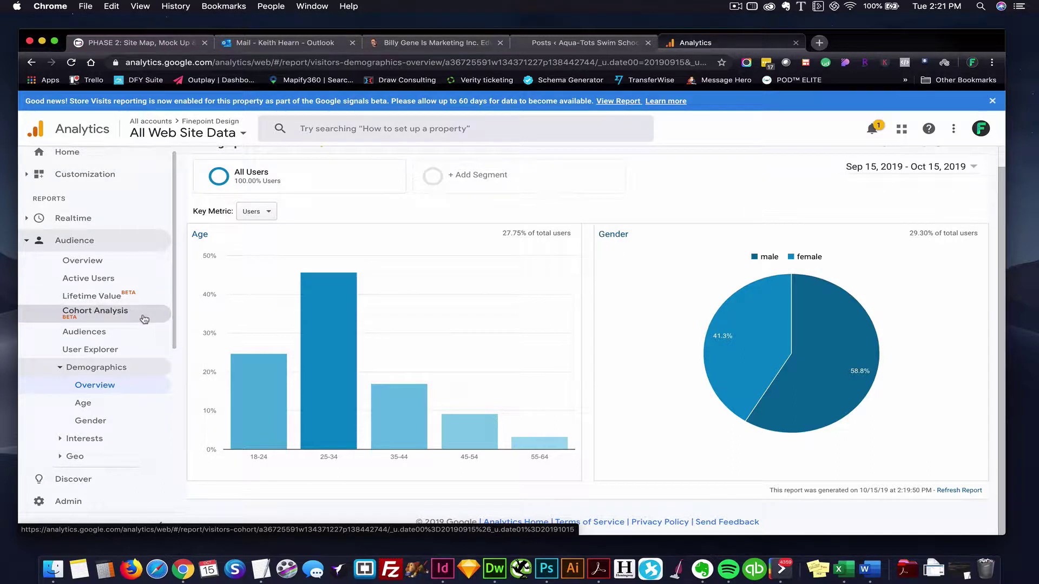
Step: Open the Interests overview and examine its category lists, focusing on the In-Market Segment list
scroll(145, 323, "down", 2)
left_click(86, 418)
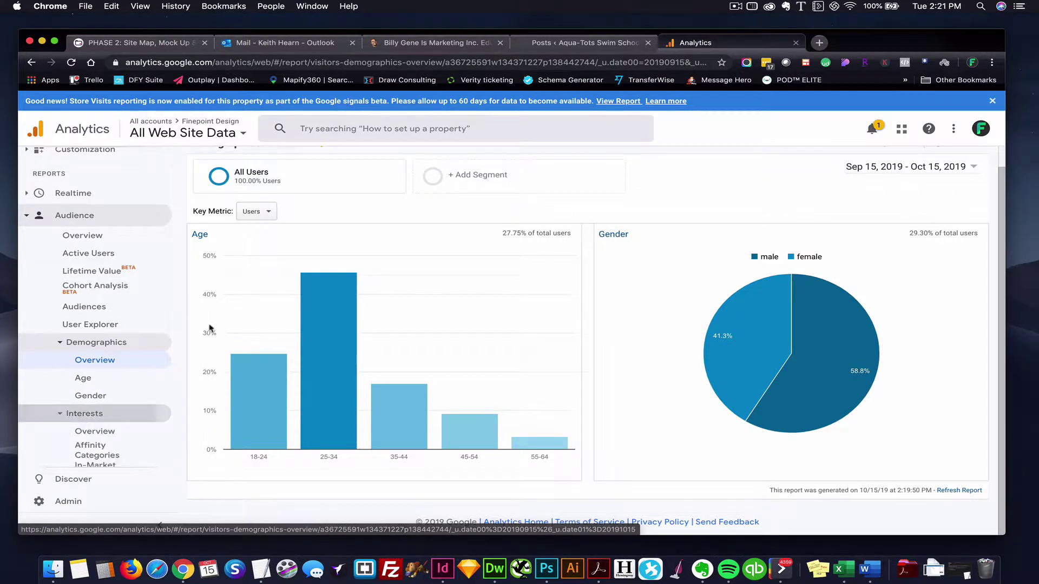
scroll(128, 379, "down", 1)
left_click(112, 411)
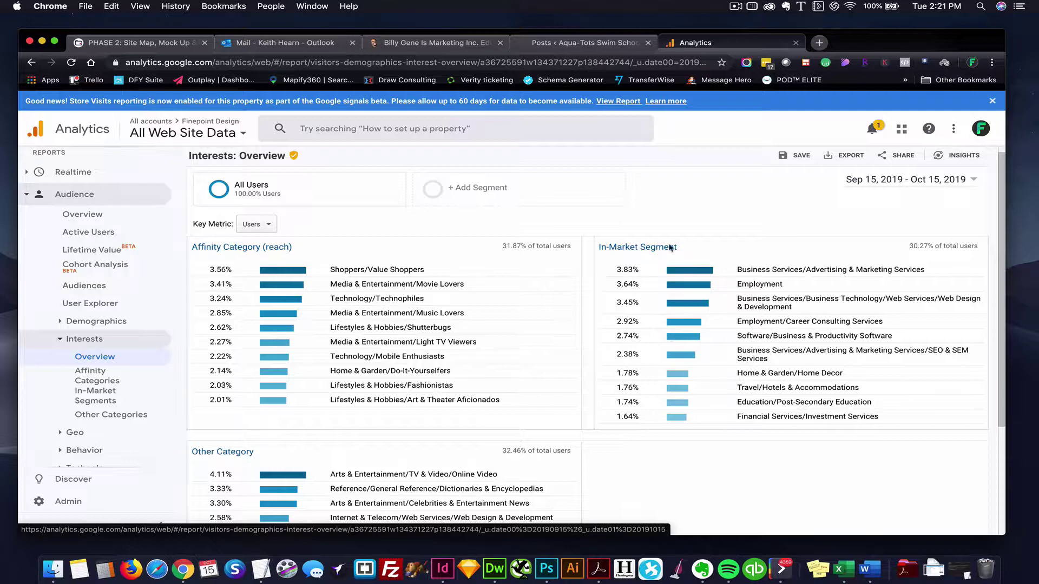
left_click_drag(598, 248, 686, 250)
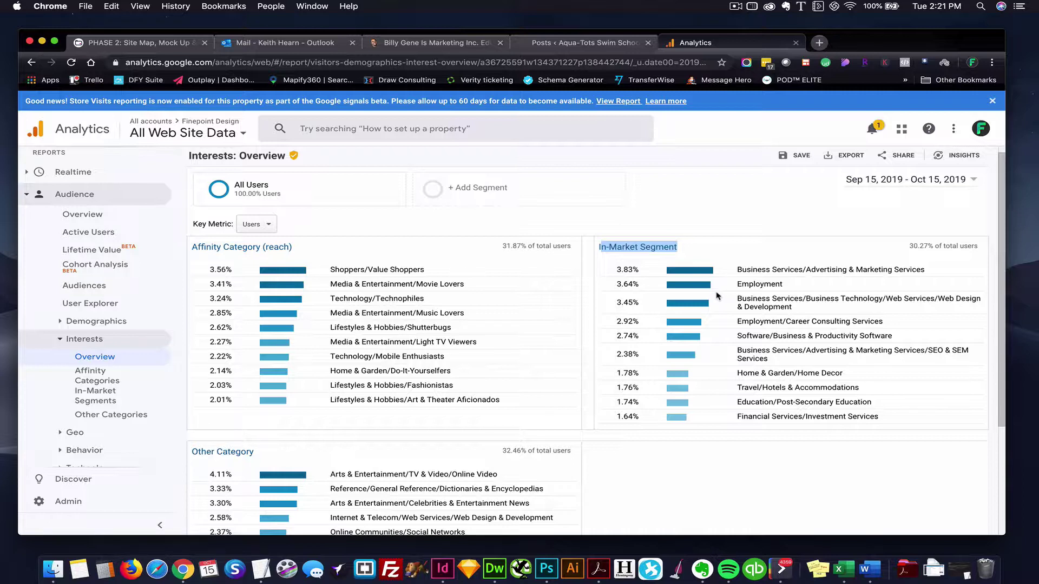
scroll(717, 296, "down", 1)
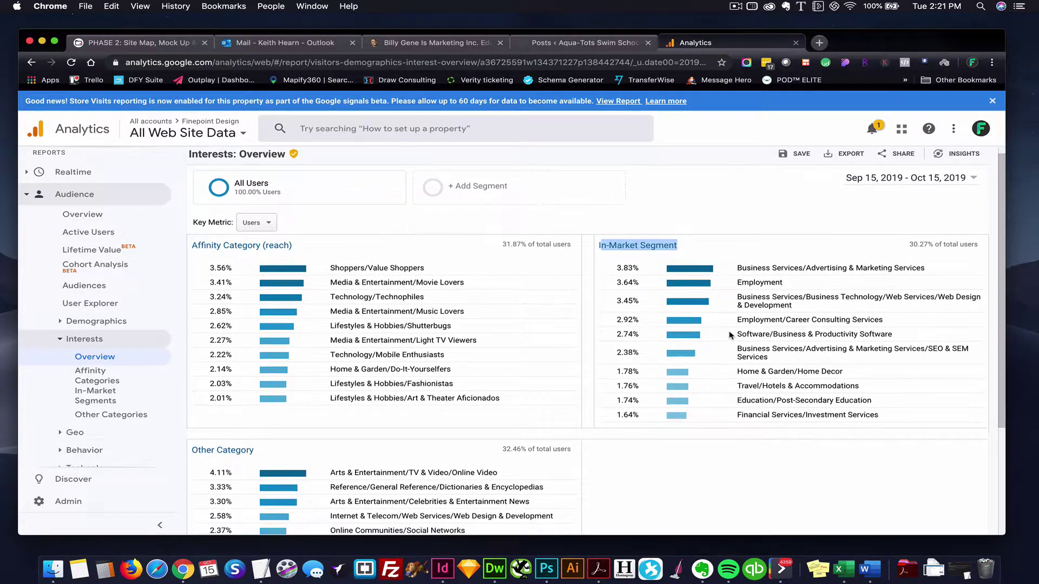
scroll(731, 336, "down", 1)
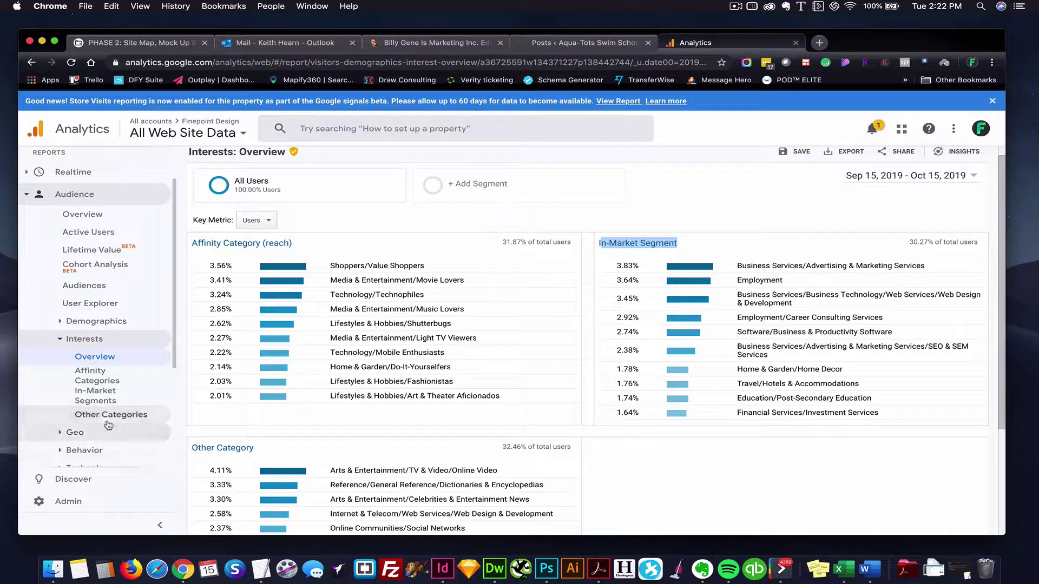
Step: Open the Geo Language report and review the users and behavior figures for each language in the table
scroll(98, 368, "down", 1)
scroll(111, 283, "down", 1)
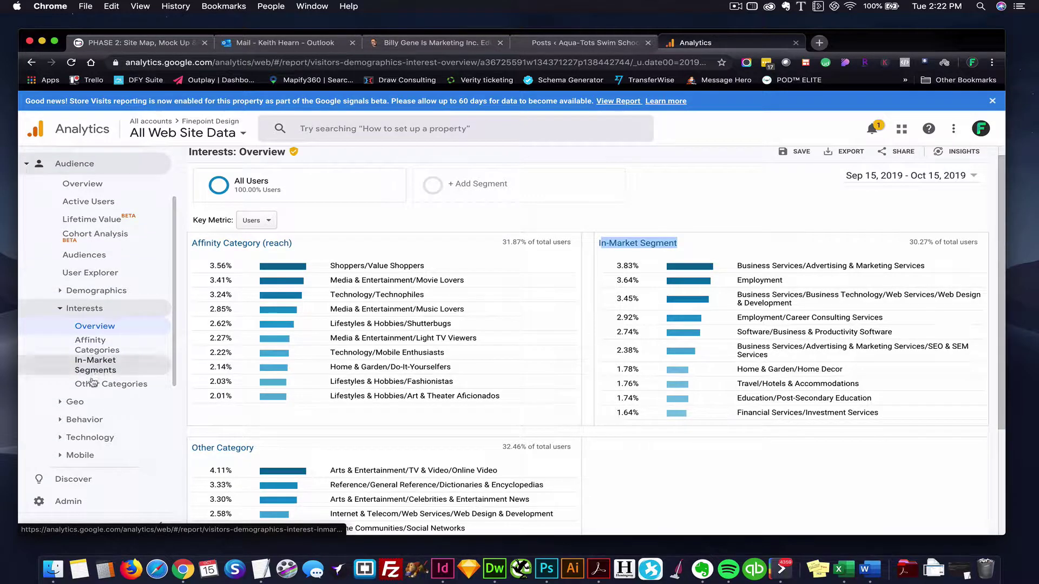
left_click(73, 401)
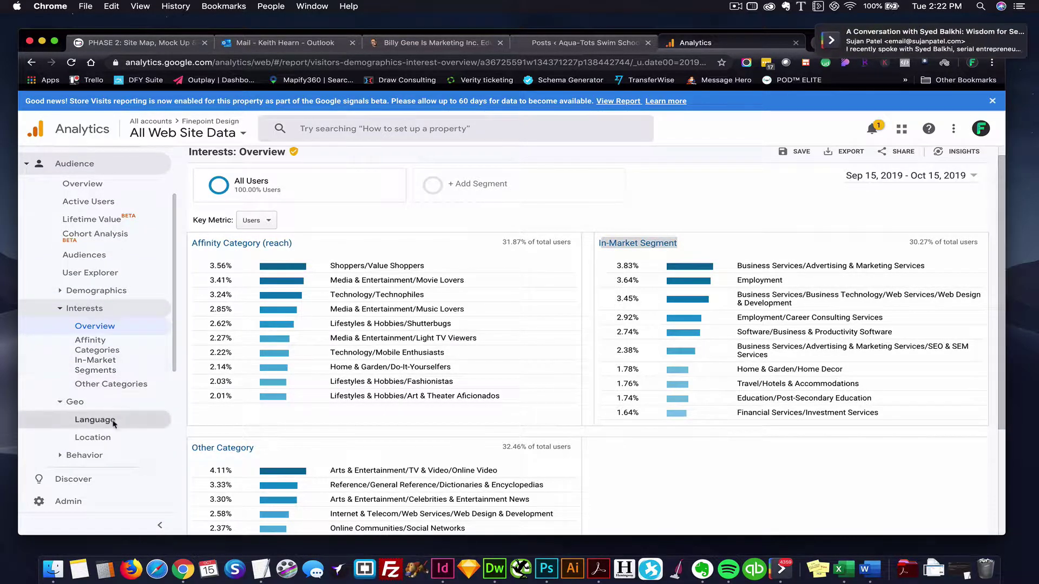
left_click(112, 420)
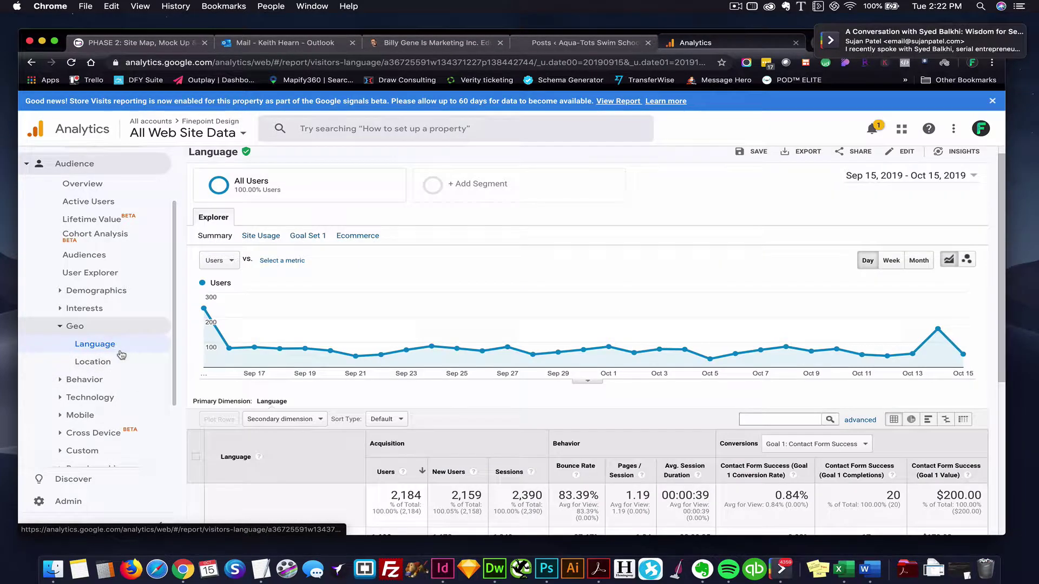
scroll(233, 345, "down", 2)
scroll(234, 344, "down", 1)
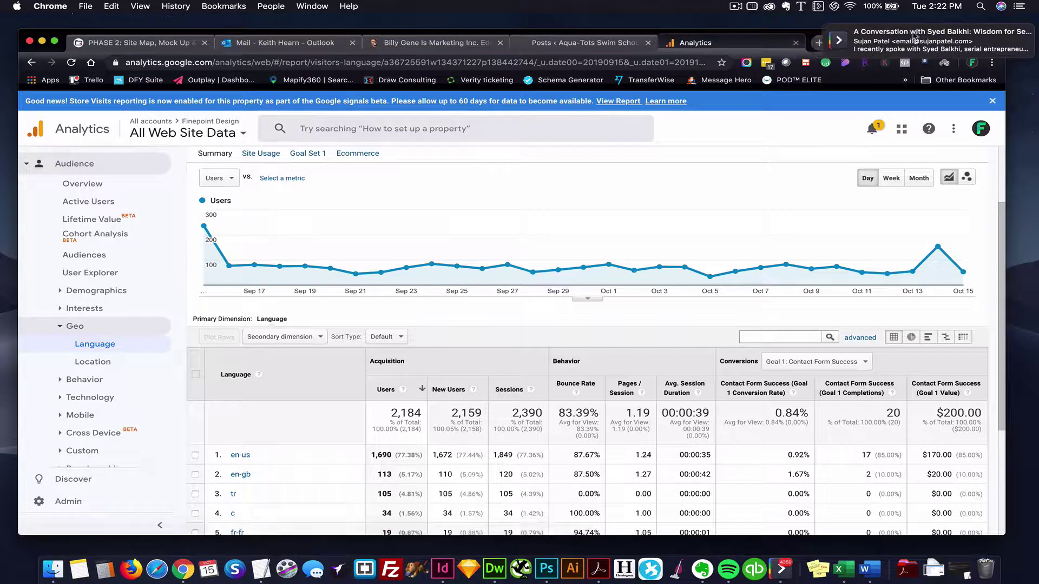
scroll(532, 281, "down", 2)
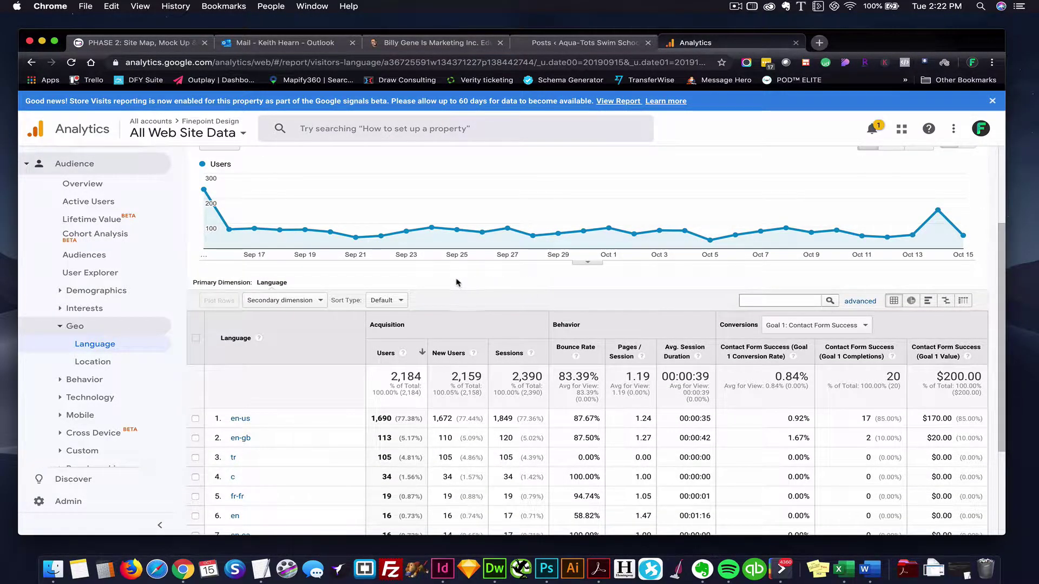
scroll(452, 284, "down", 1)
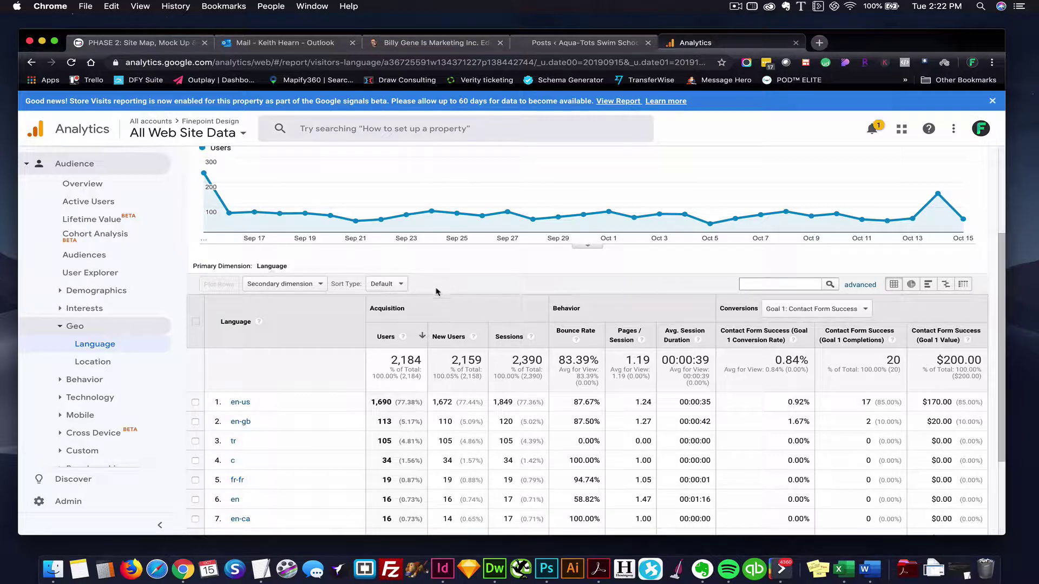
scroll(436, 295, "down", 2)
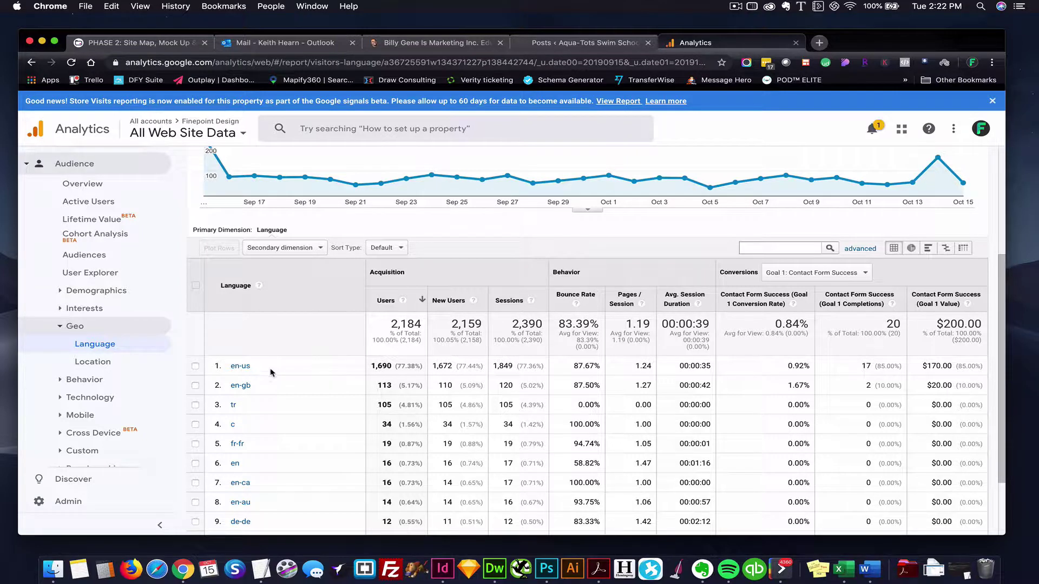
scroll(271, 373, "down", 1)
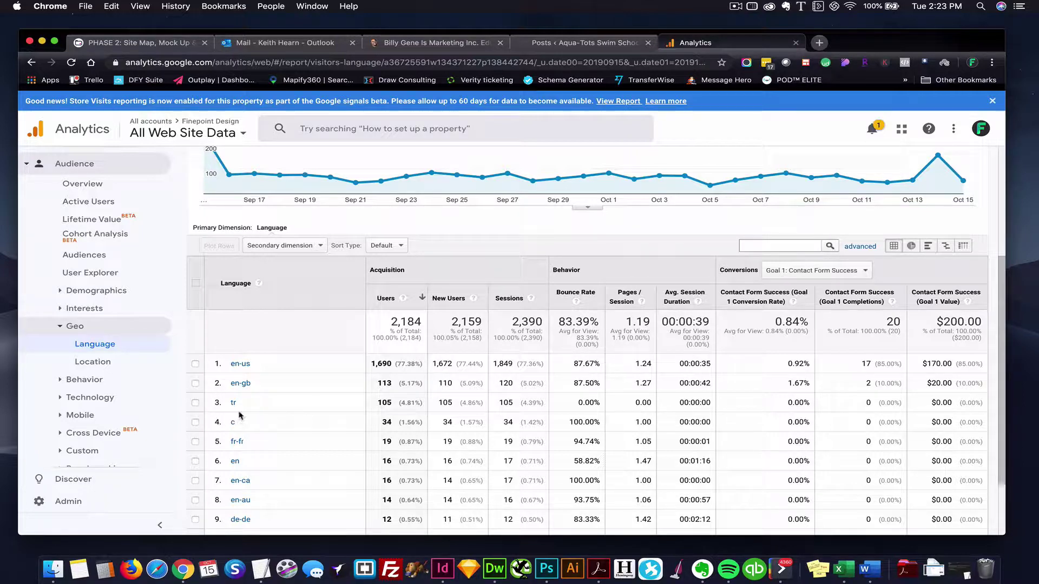
scroll(297, 384, "up", 1)
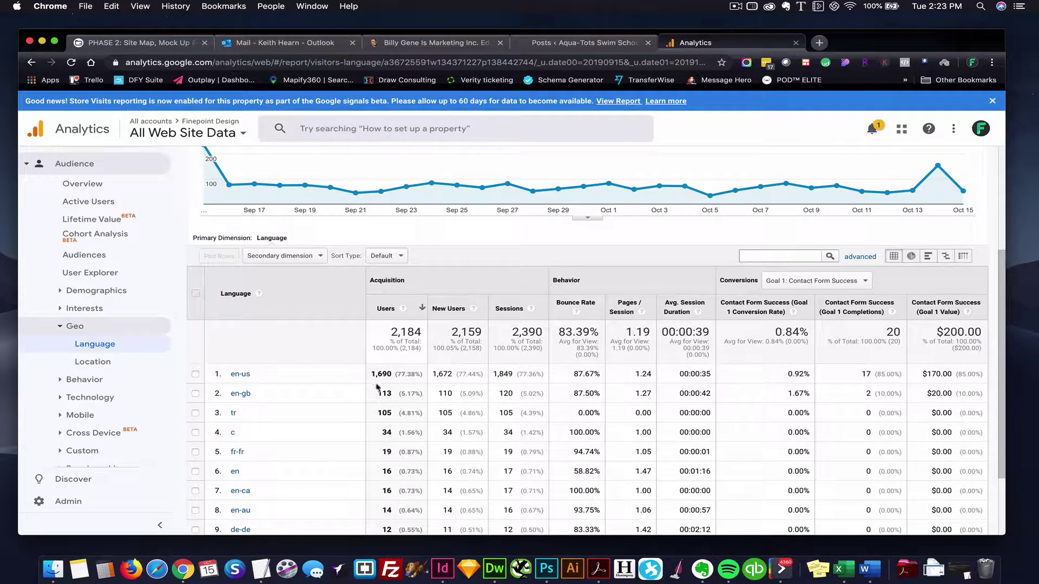
Step: Open the Geo Location report and check user numbers for the United States, Canada and India on the map and in the table
left_click(91, 362)
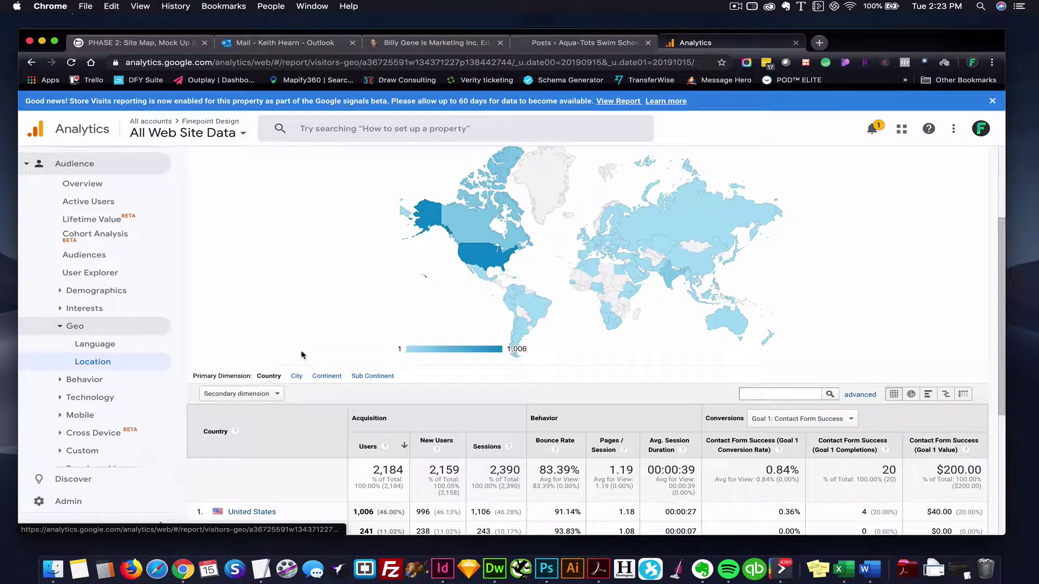
mouse_move(493, 254)
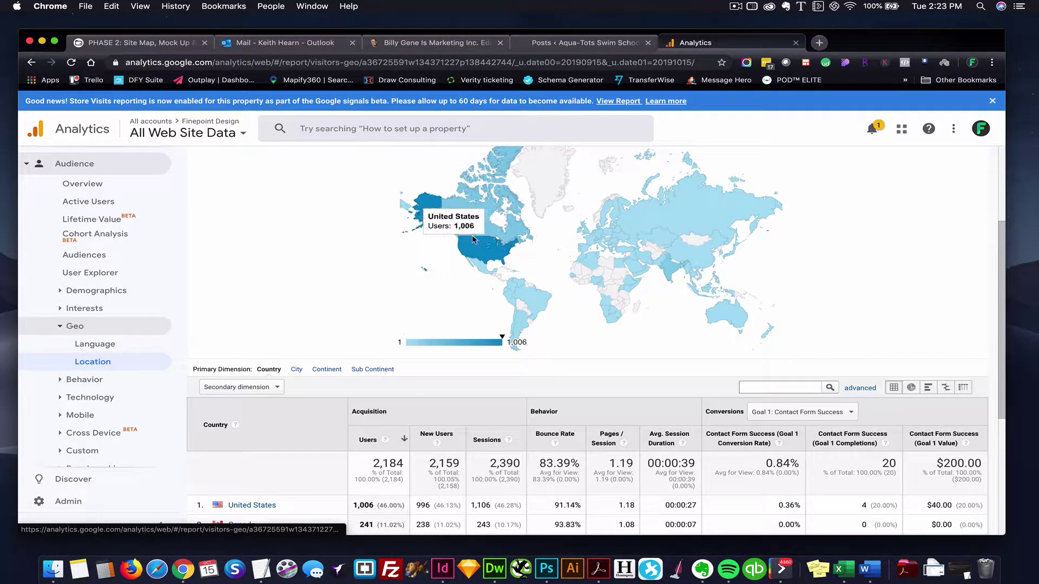
mouse_move(483, 222)
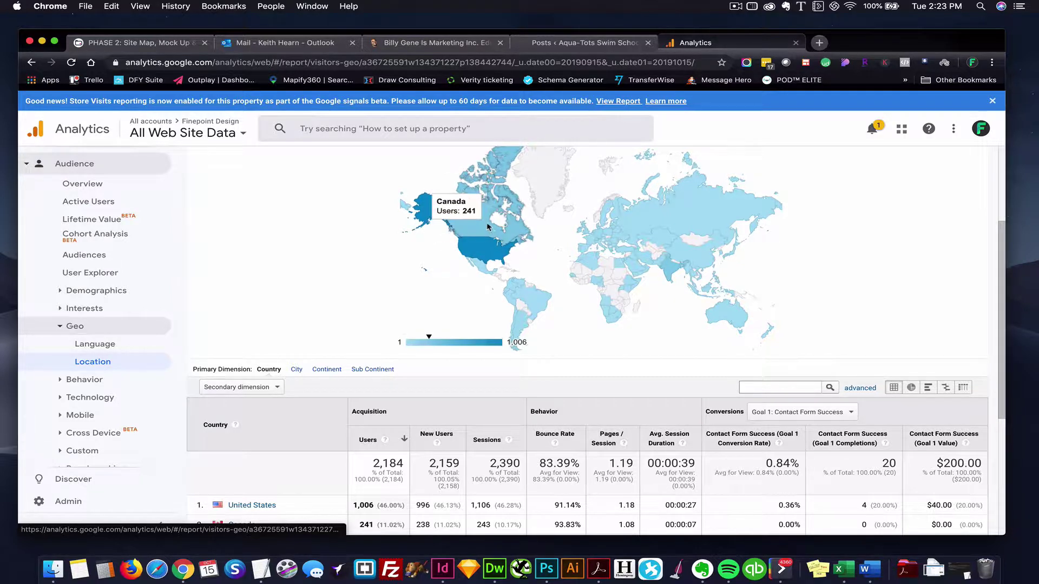
scroll(325, 379, "down", 2)
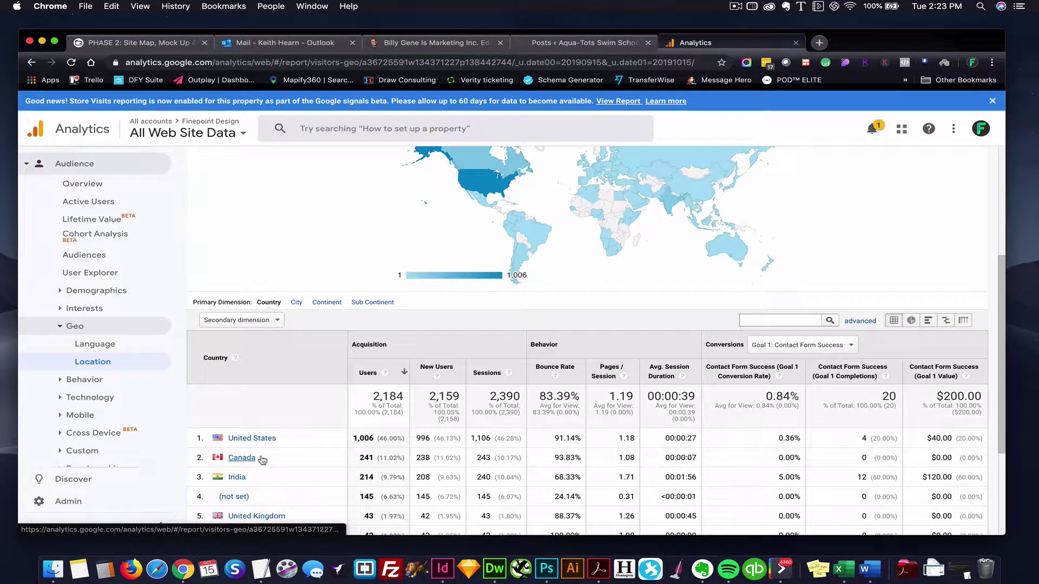
scroll(263, 460, "up", 1)
mouse_move(668, 224)
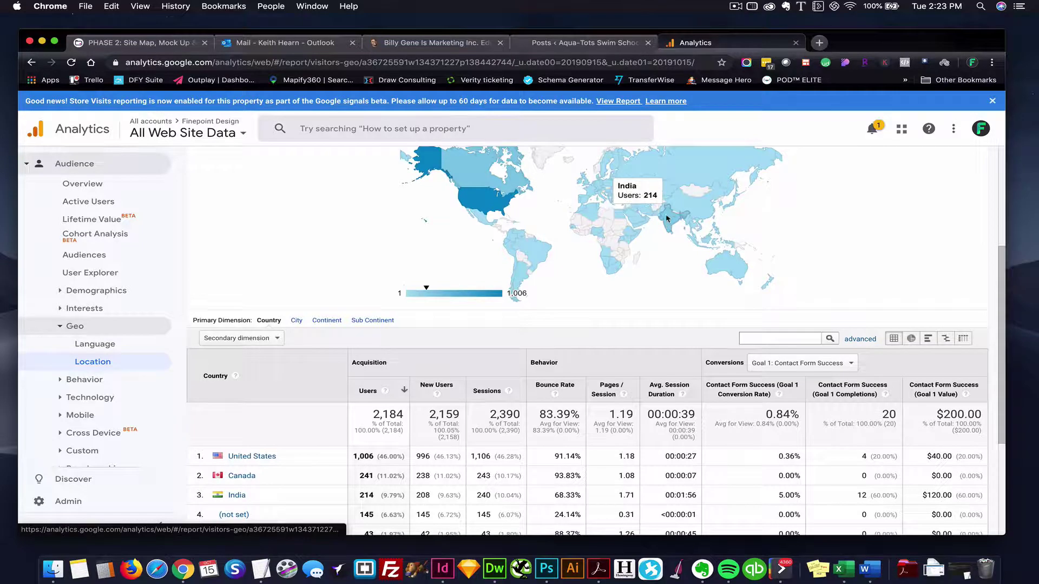
Step: Review the remaining country rows in the Location table, and open the Audience New vs Returning report to compare visitor types
scroll(668, 224, "down", 3)
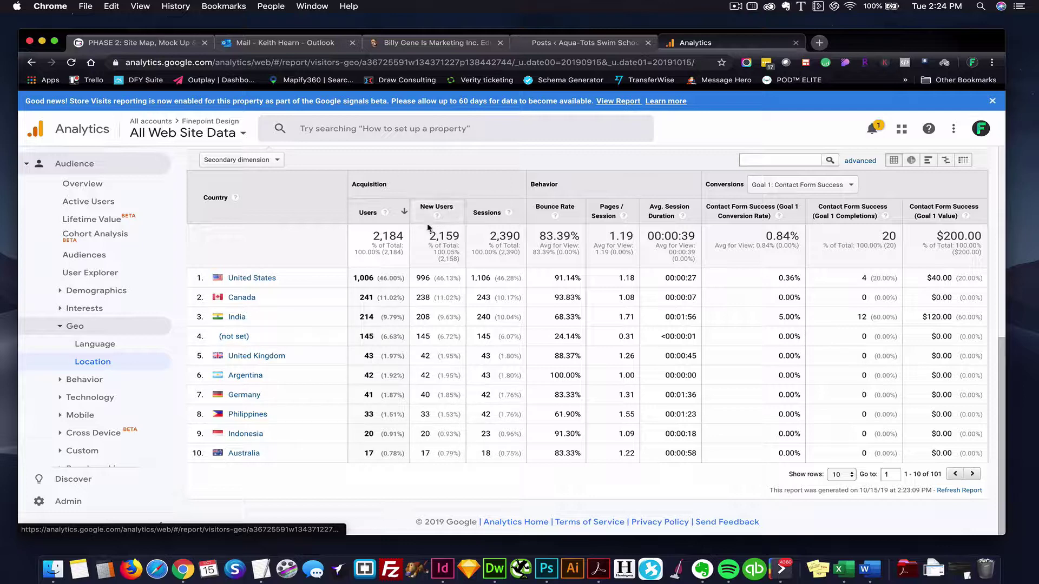
left_click(136, 380)
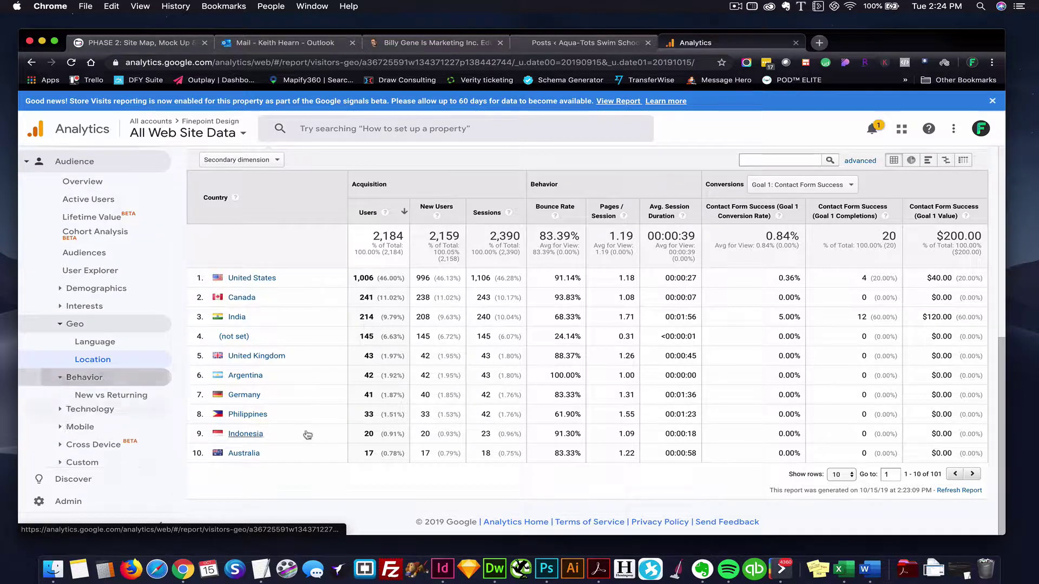
left_click(136, 395)
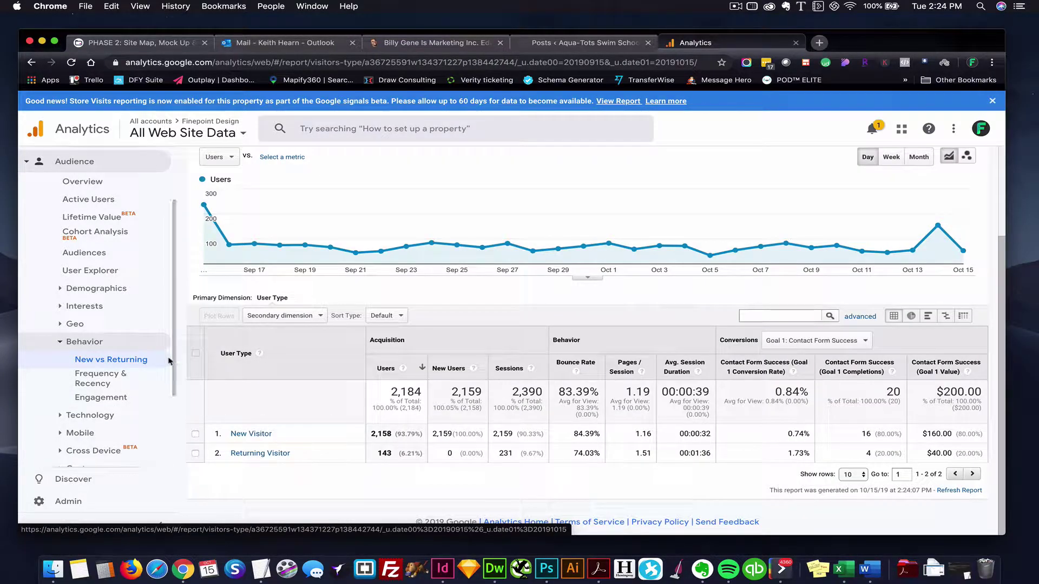
scroll(112, 380, "down", 2)
Step: Open the Technology Browser & OS report and compare users, bounce rate and session duration for each browser in the table
left_click(111, 378)
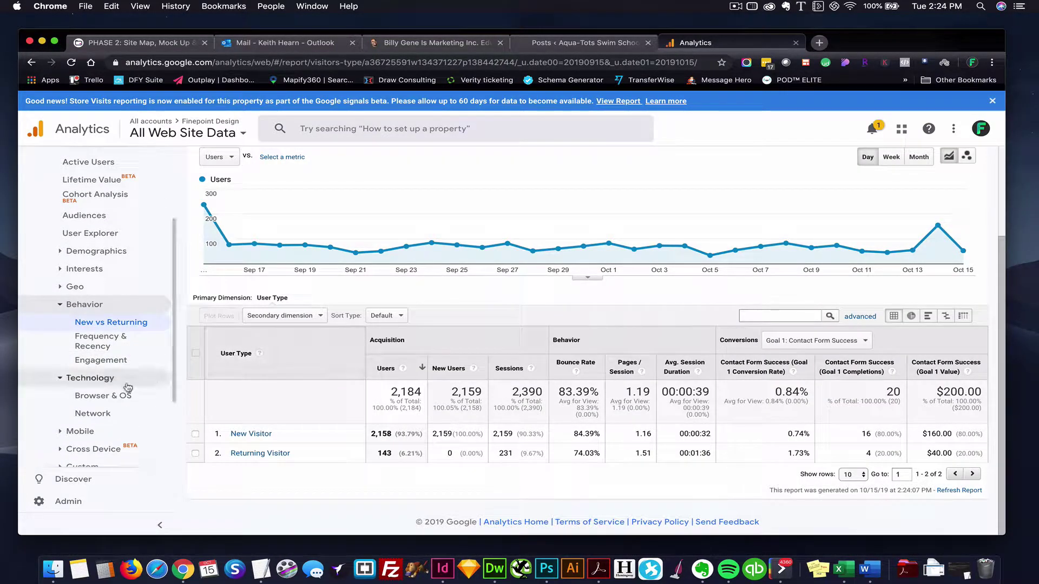
left_click(92, 378)
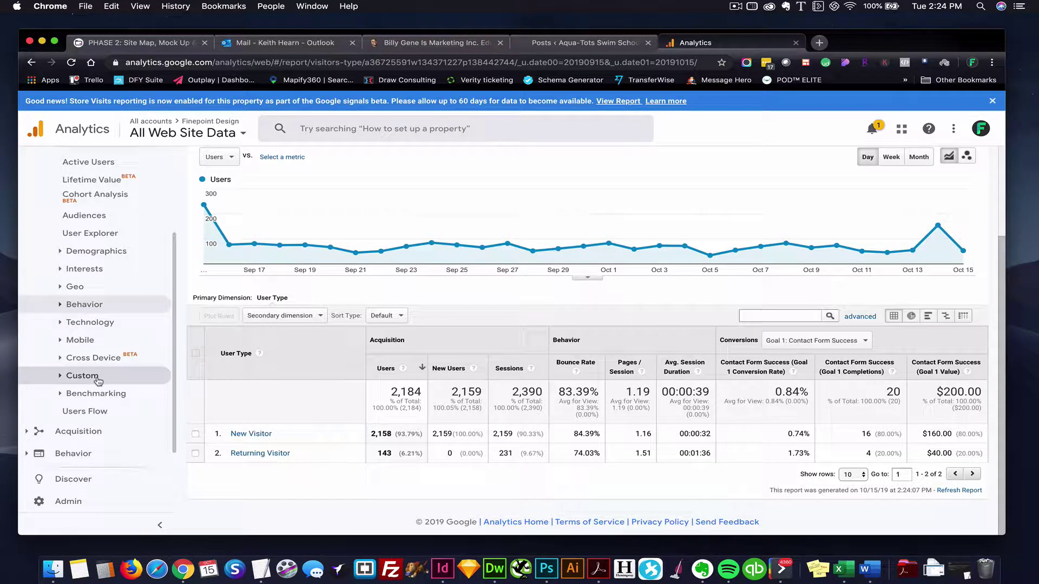
left_click(88, 322)
left_click(122, 341)
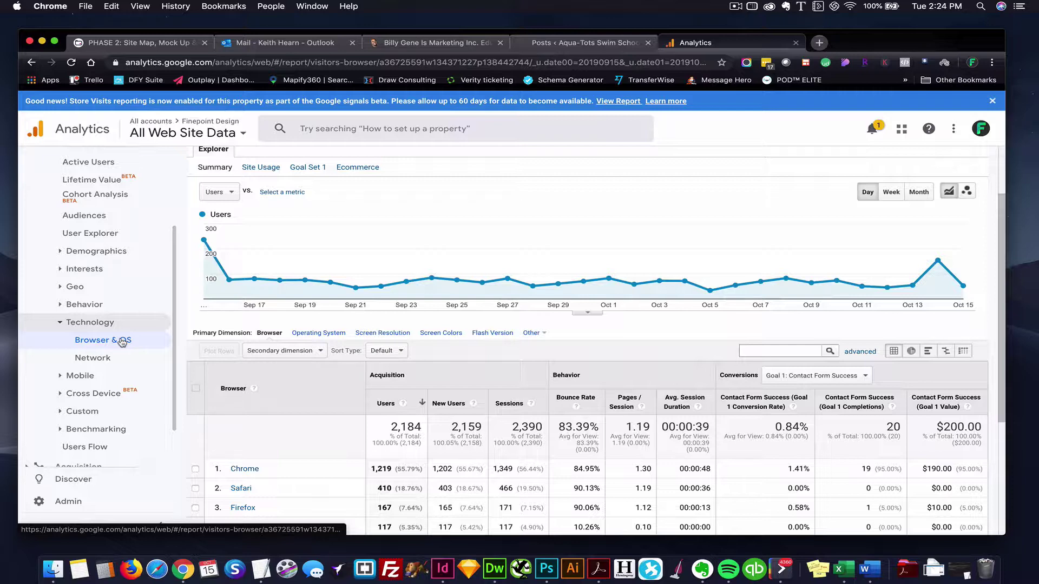
scroll(360, 304, "down", 2)
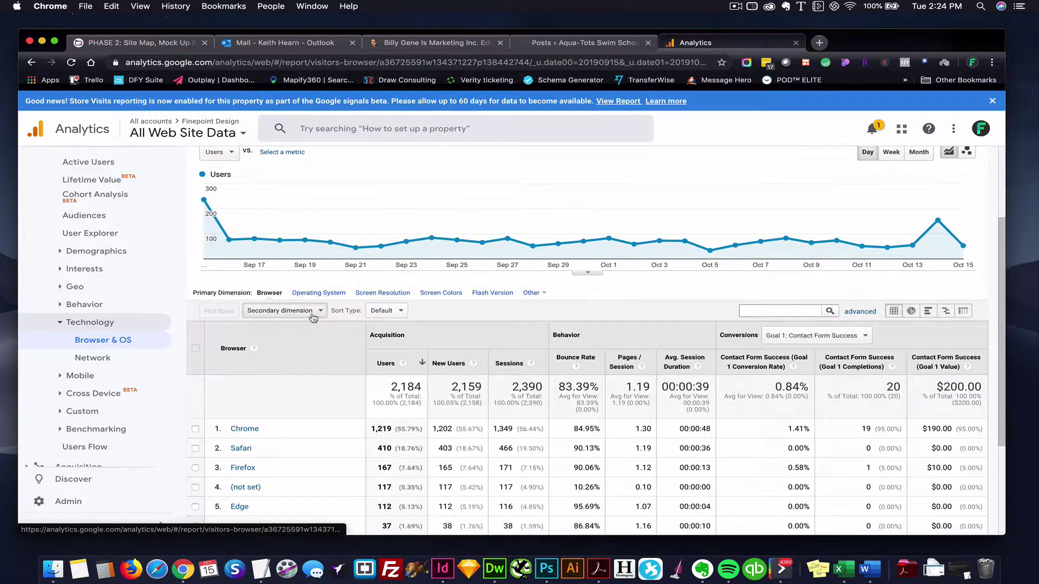
scroll(359, 304, "down", 2)
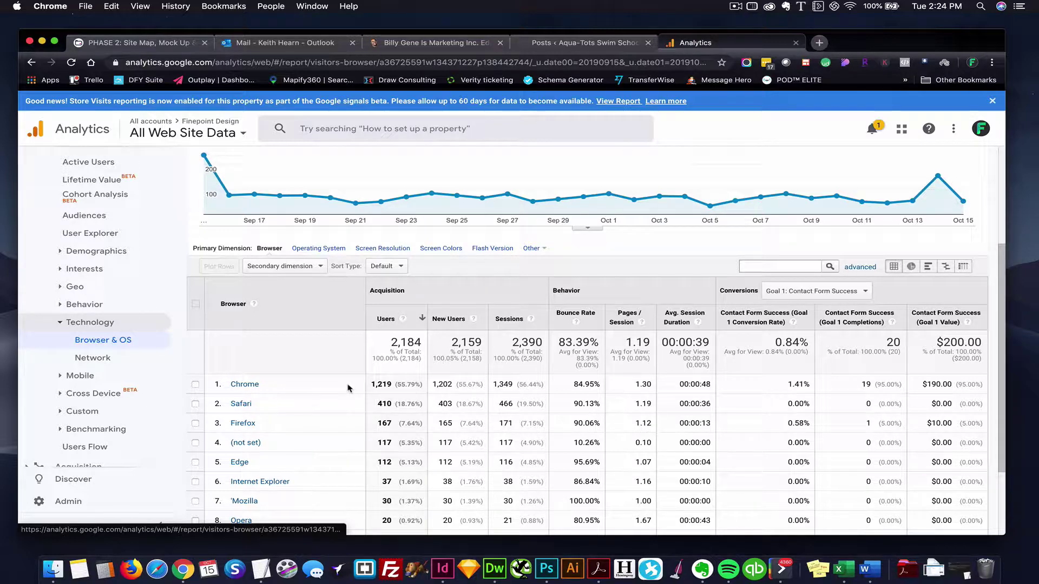
scroll(393, 396, "down", 1)
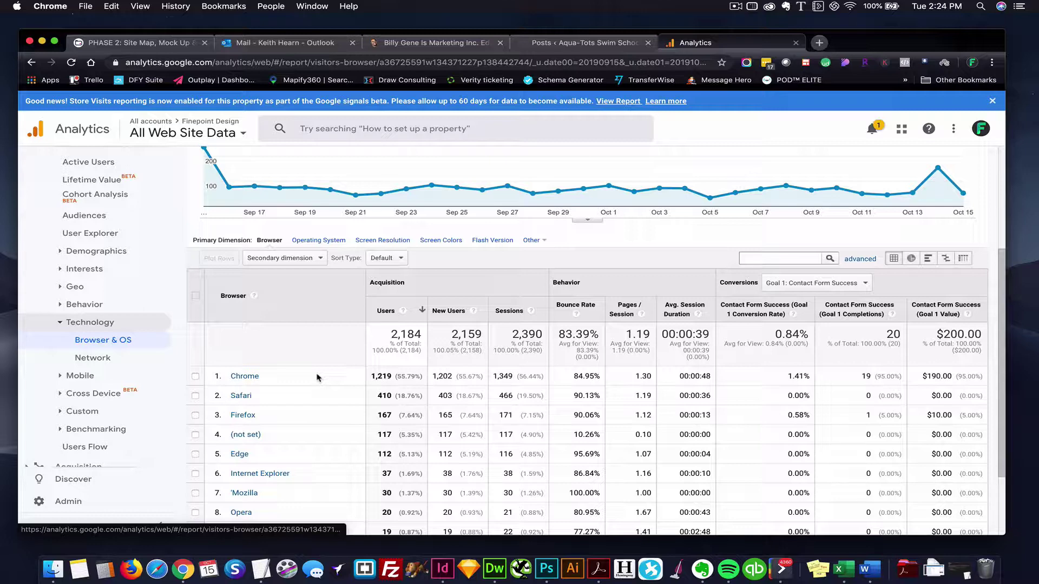
scroll(341, 427, "down", 1)
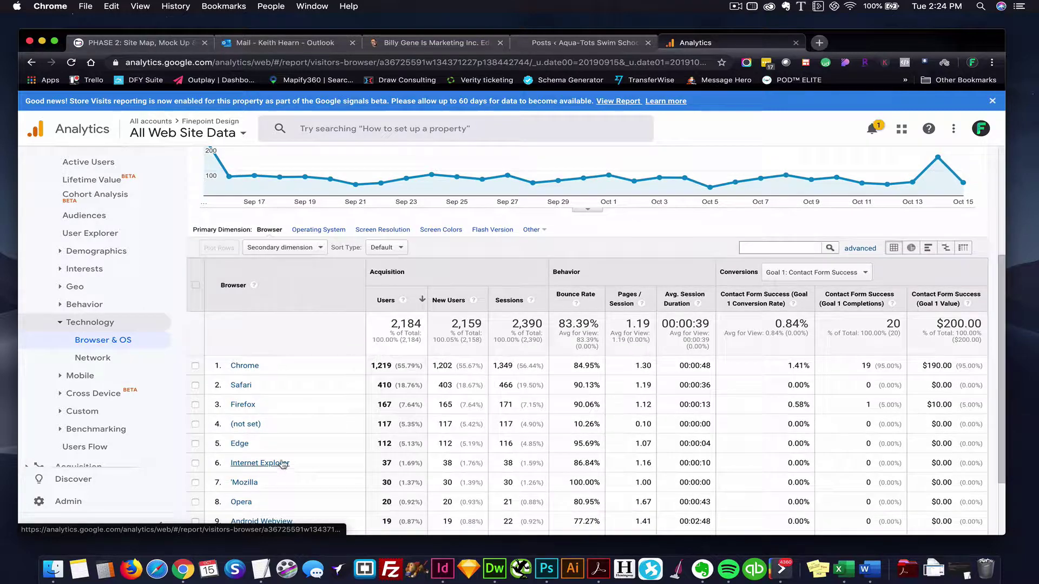
scroll(305, 444, "down", 1)
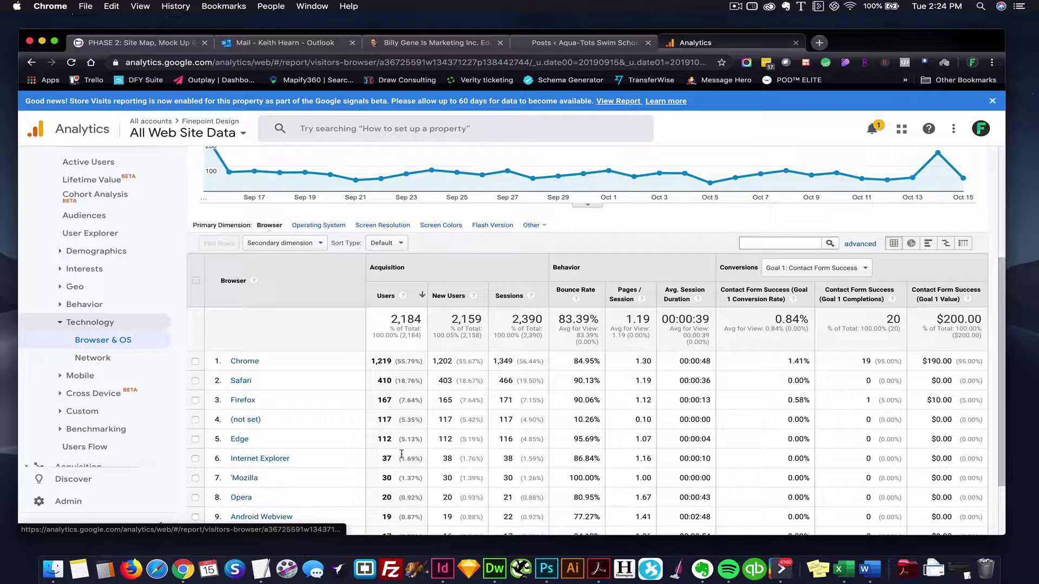
scroll(520, 369, "down", 2)
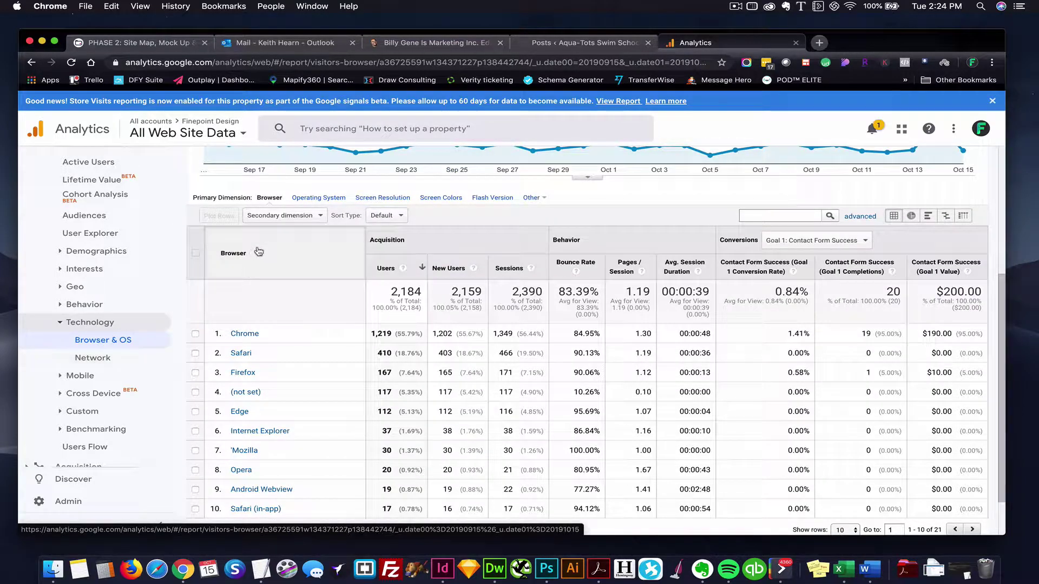
scroll(215, 294, "up", 3)
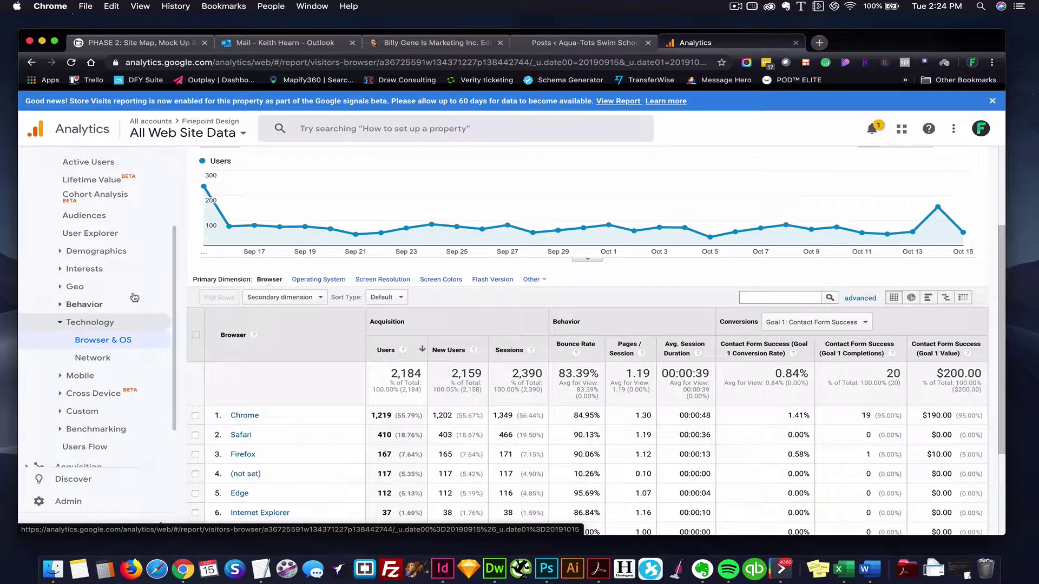
Step: Open the Mobile overview report and compare desktop, mobile and tablet users in the device category table
left_click(80, 375)
left_click(92, 394)
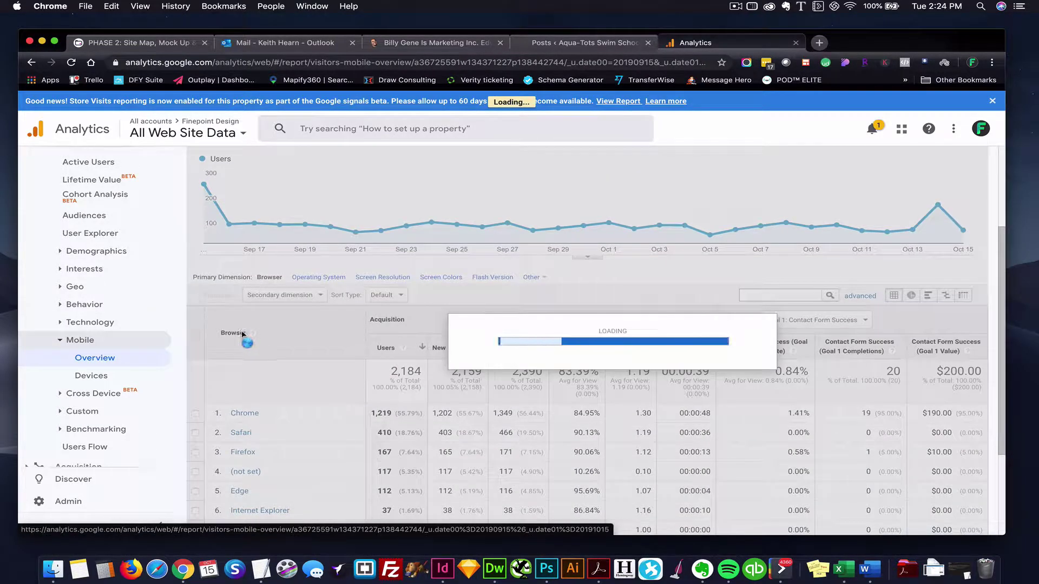
scroll(238, 331, "down", 1)
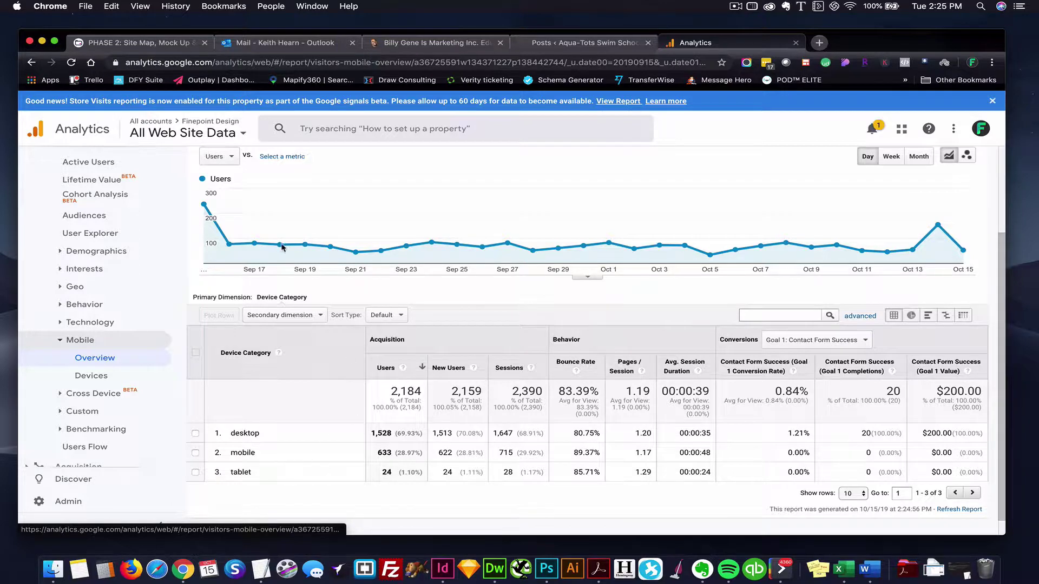
scroll(144, 393, "down", 1)
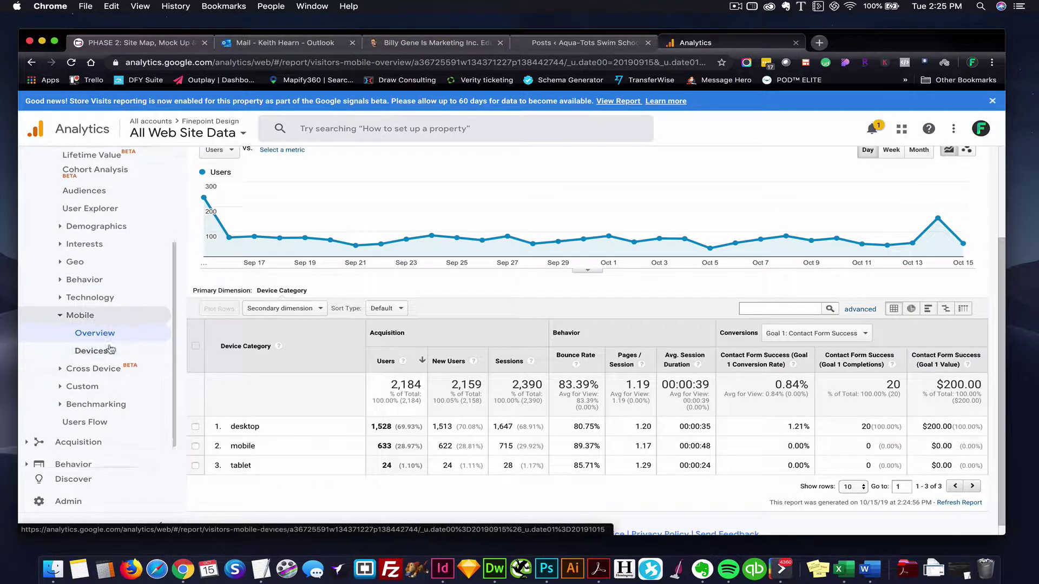
Step: Open the Acquisition overview and examine the Top Channels pie chart and the figures for each traffic channel
scroll(124, 367, "down", 2)
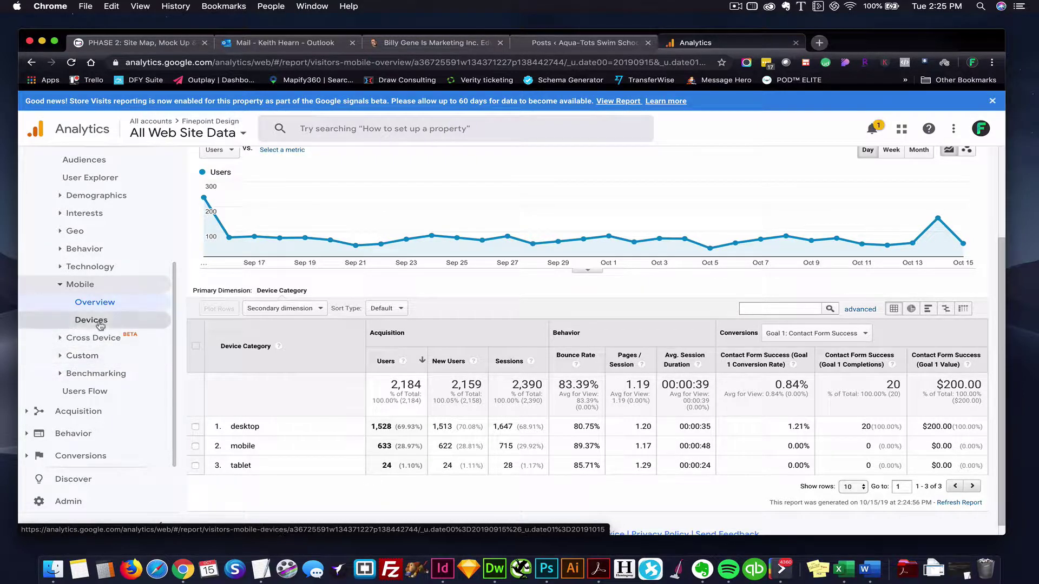
left_click(79, 411)
left_click(94, 356)
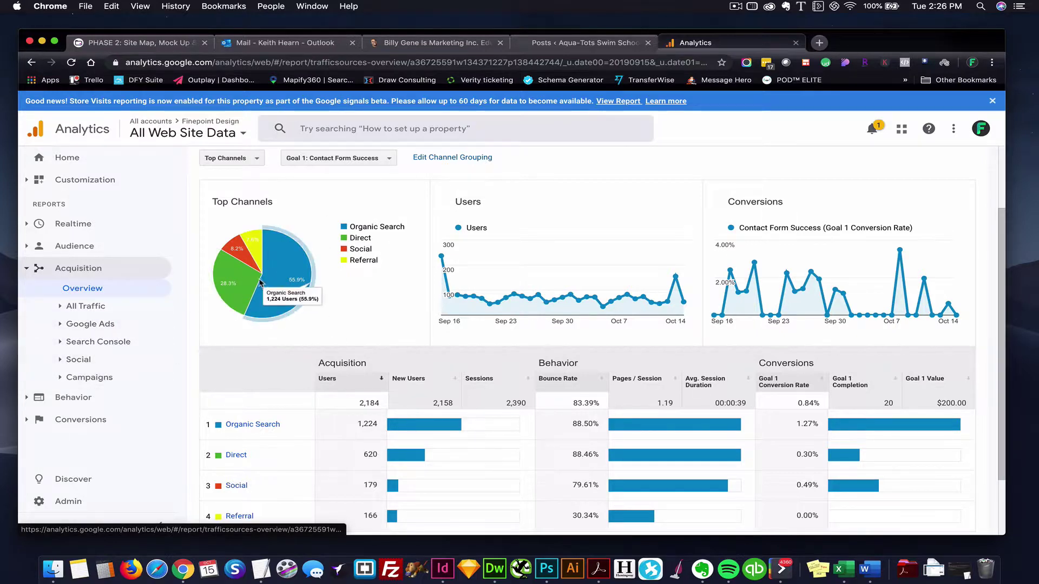
scroll(292, 286, "down", 2)
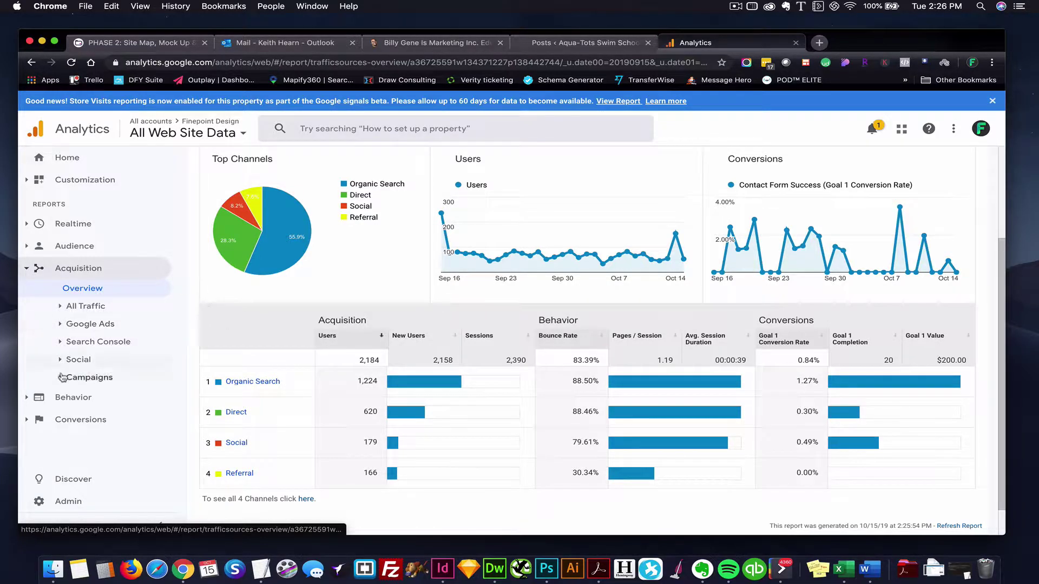
Step: Open the main Behavior overview and review the pageview metrics and the list of most viewed pages
left_click(60, 397)
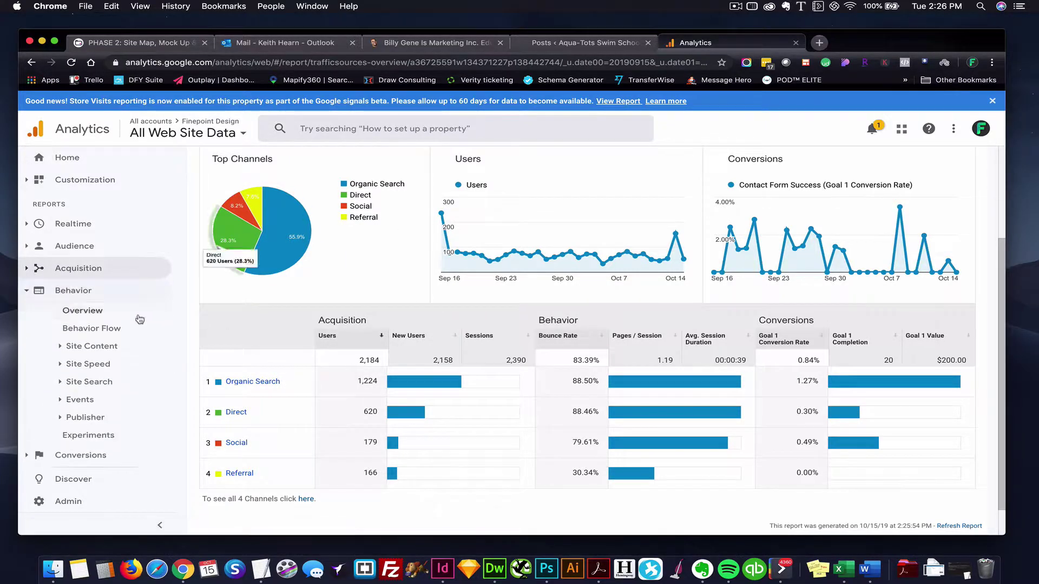
left_click(107, 316)
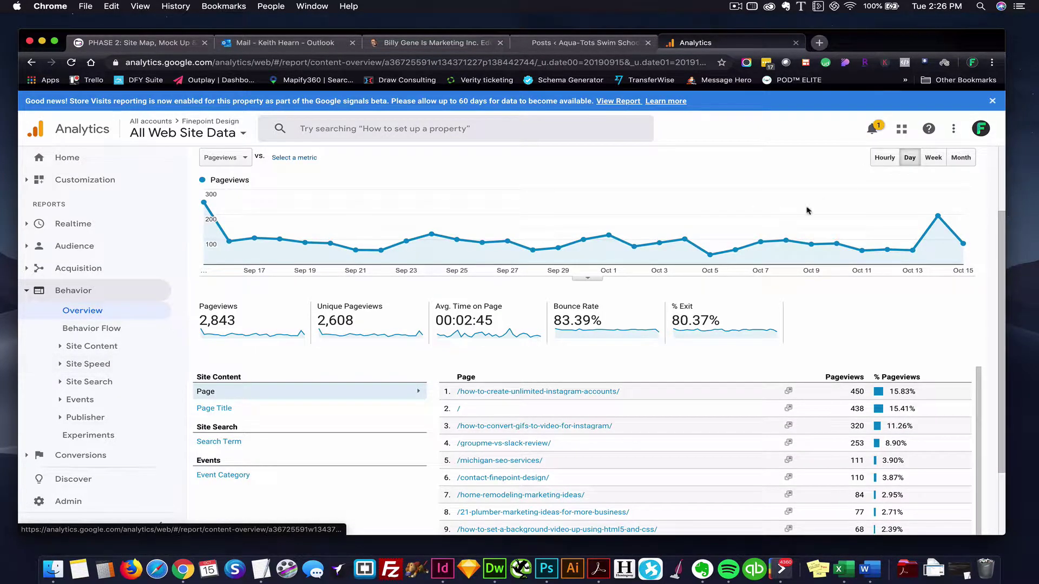
scroll(742, 211, "down", 2)
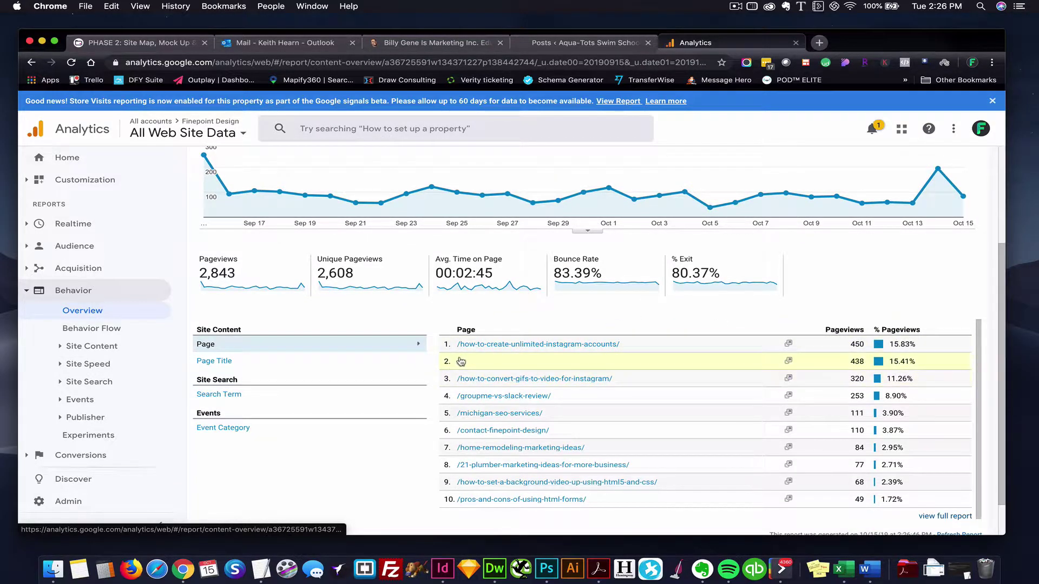
scroll(447, 287, "up", 5)
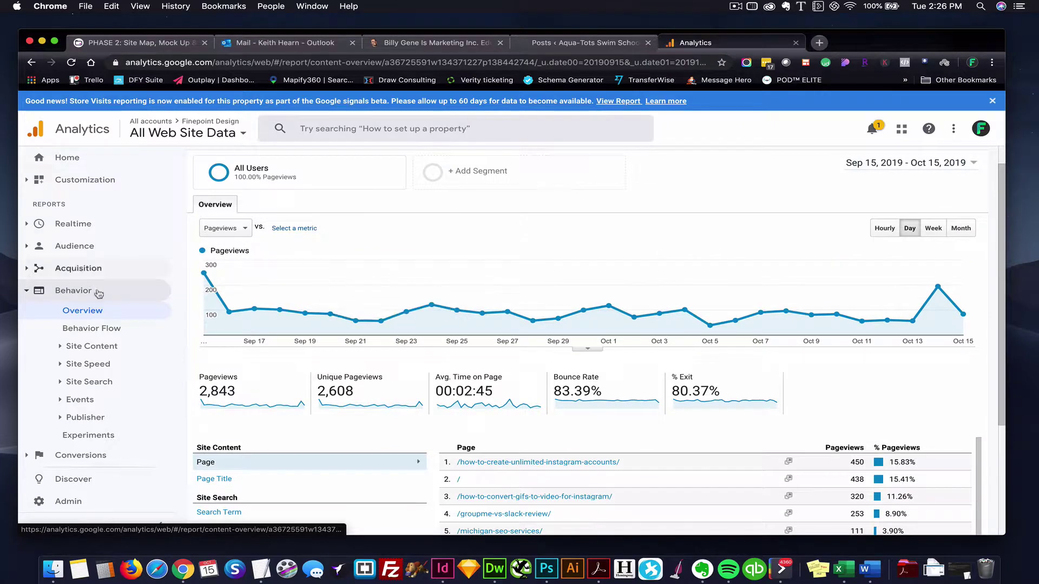
scroll(465, 349, "down", 2)
scroll(465, 349, "down", 3)
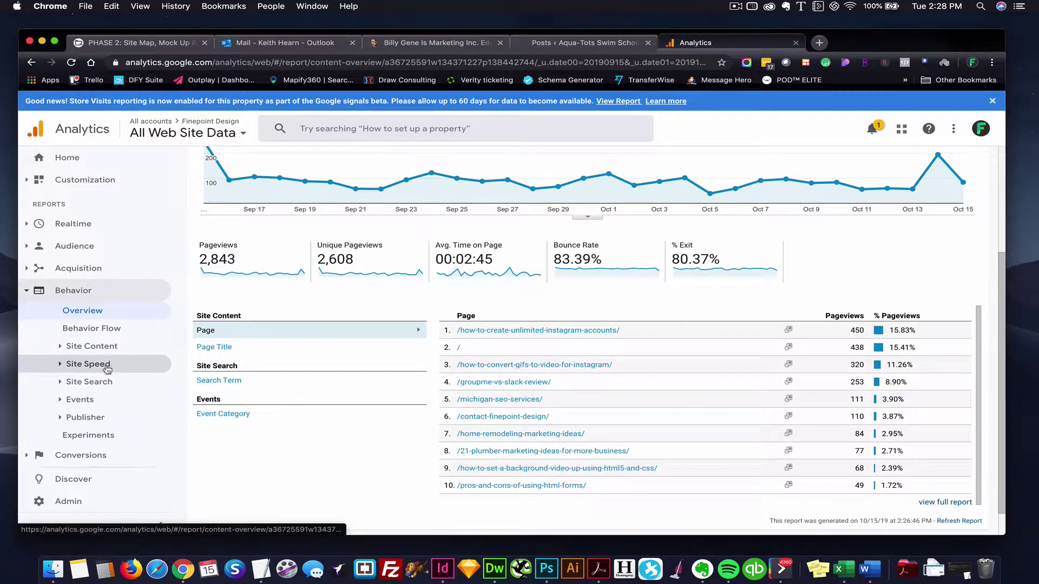
Step: Open the Site Speed overview and review the average page load times broken down by country
left_click(91, 363)
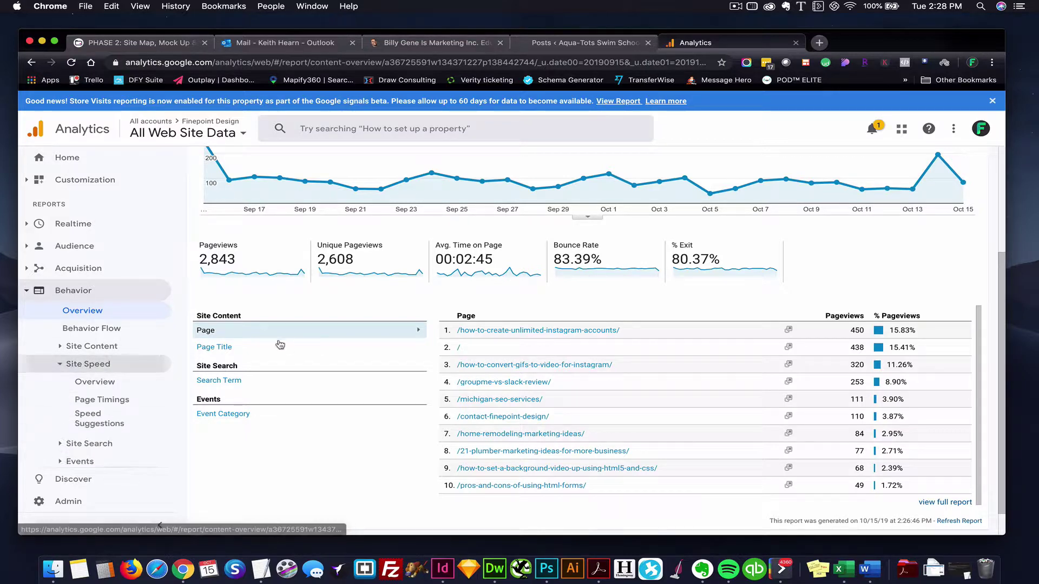
left_click(99, 383)
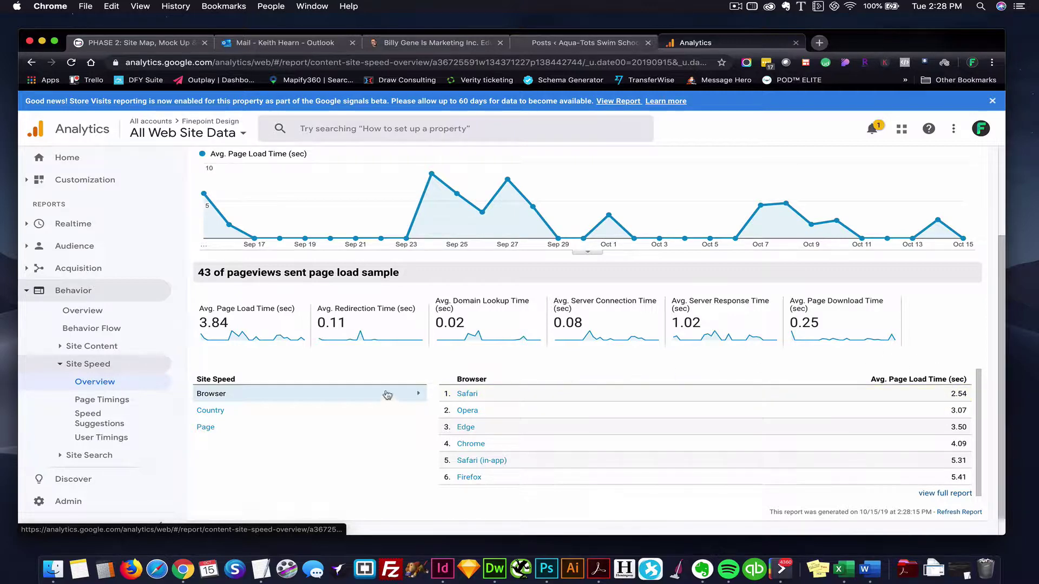
left_click(318, 415)
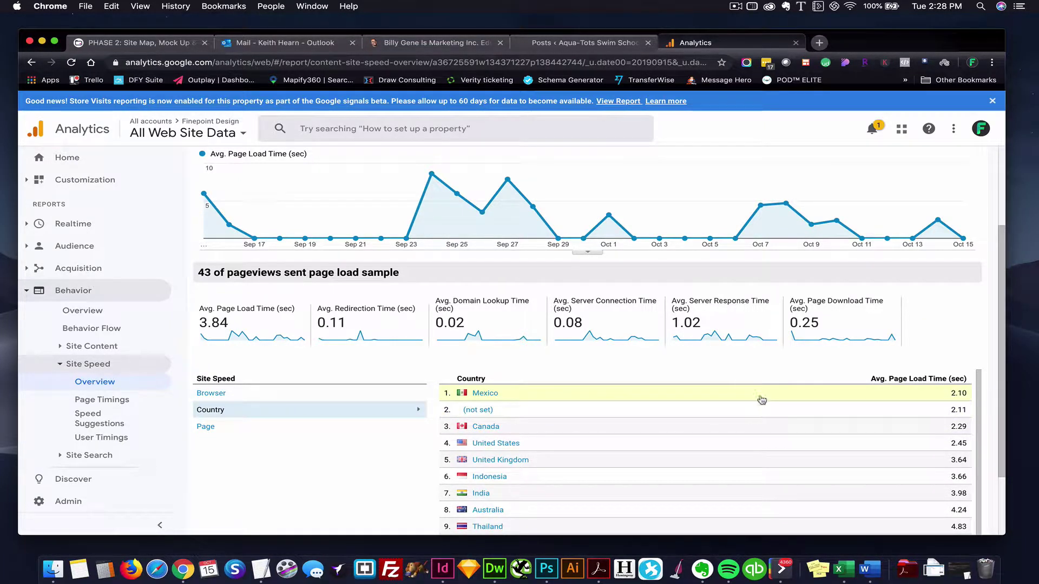
scroll(753, 398, "down", 1)
scroll(754, 398, "down", 2)
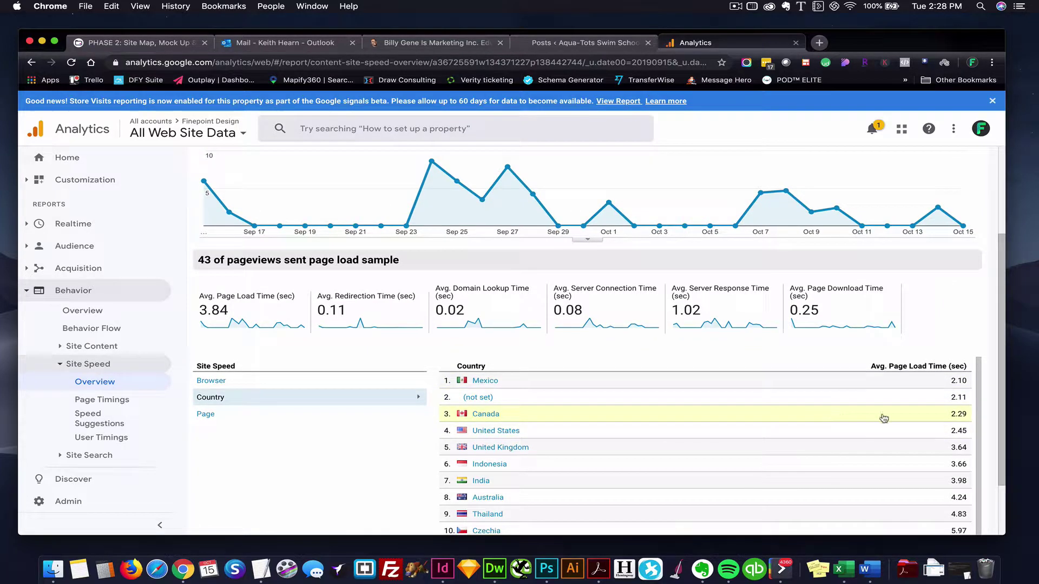
scroll(709, 443, "down", 3)
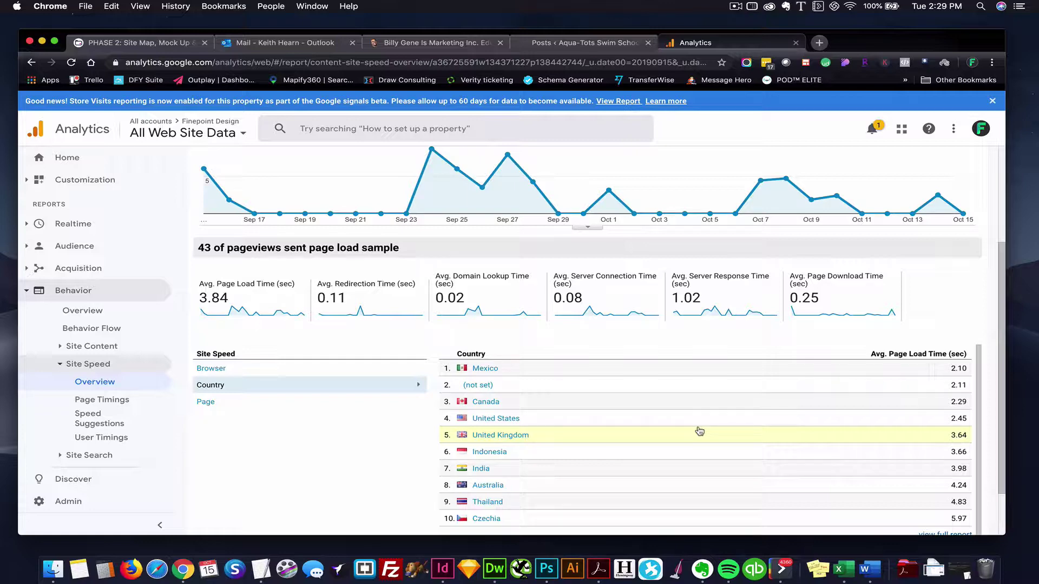
Step: Break the Site Speed overview down by browser and review the load times and the summary speed metrics
left_click(294, 370)
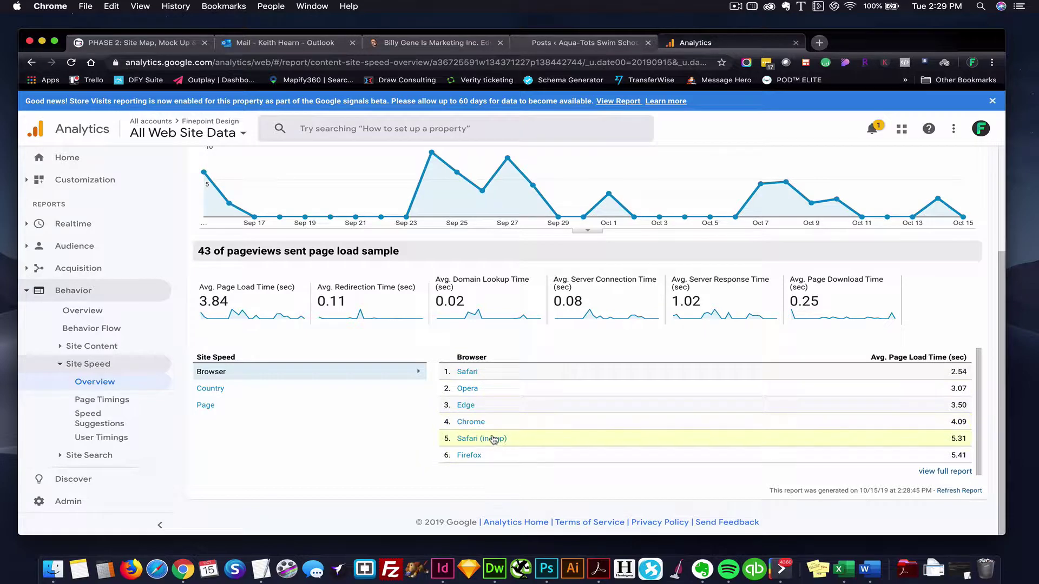
scroll(468, 325, "up", 3)
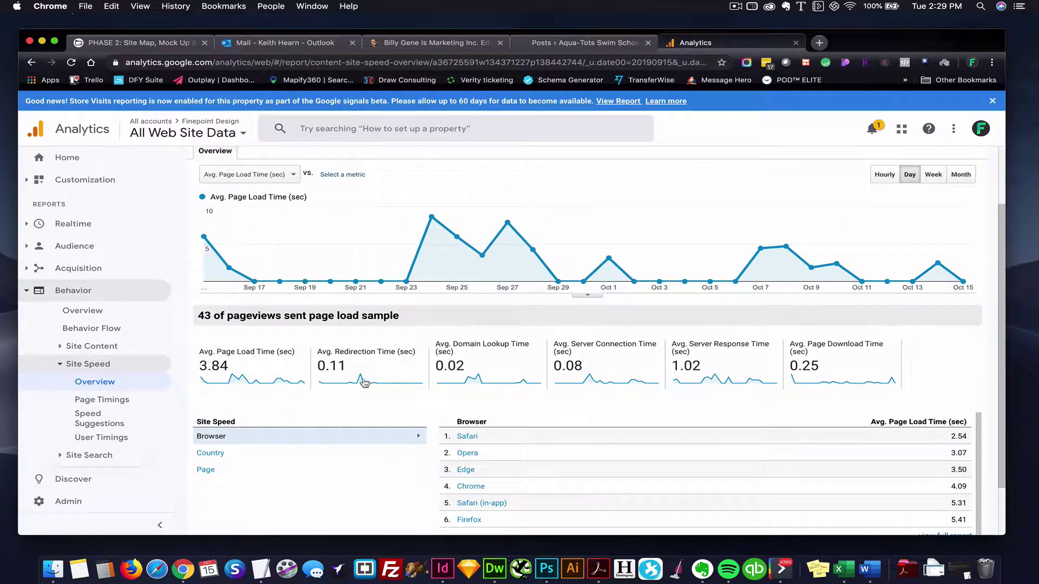
scroll(368, 382, "down", 1)
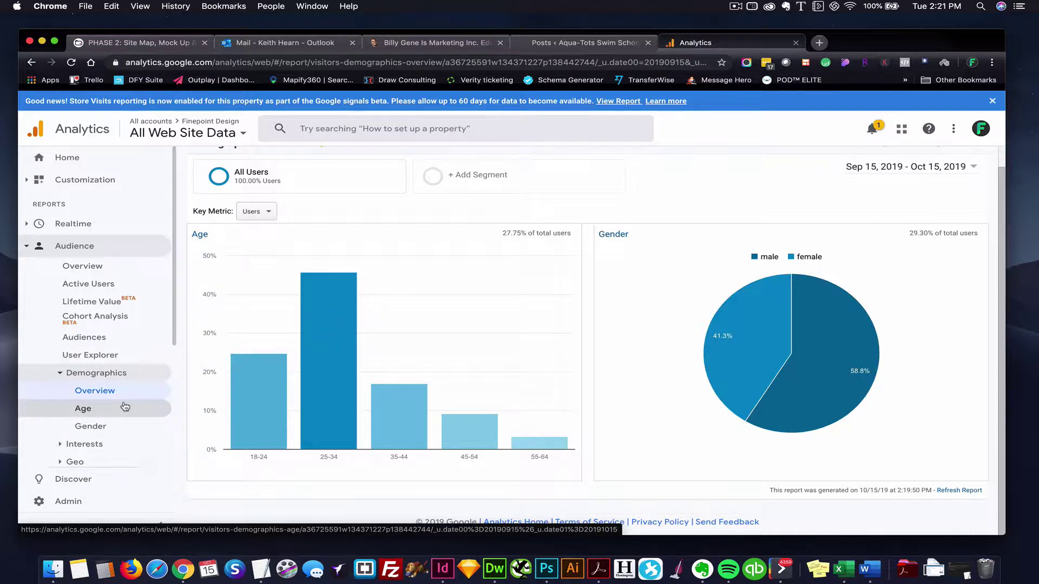
Step: Check the 25-34 age group in the Demographics overview and look through the list of Audience reports
mouse_move(323, 325)
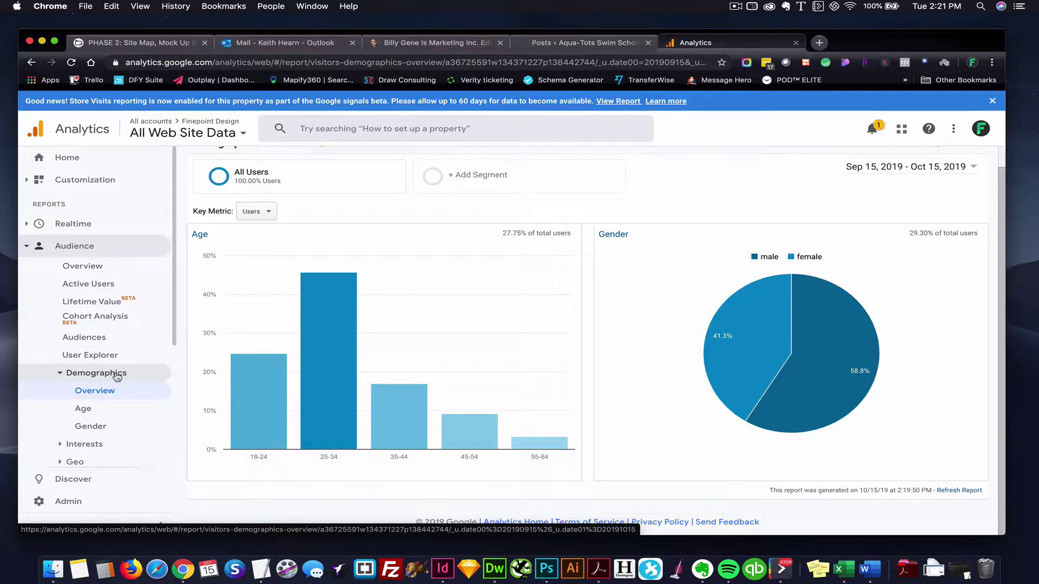
scroll(116, 373, "down", 1)
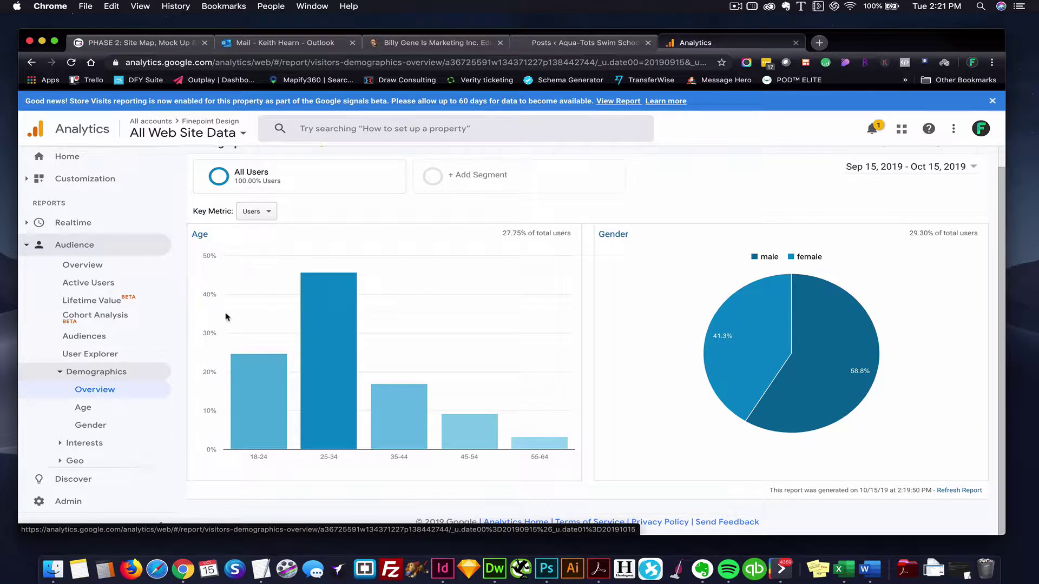
scroll(147, 319, "down", 1)
scroll(146, 318, "down", 3)
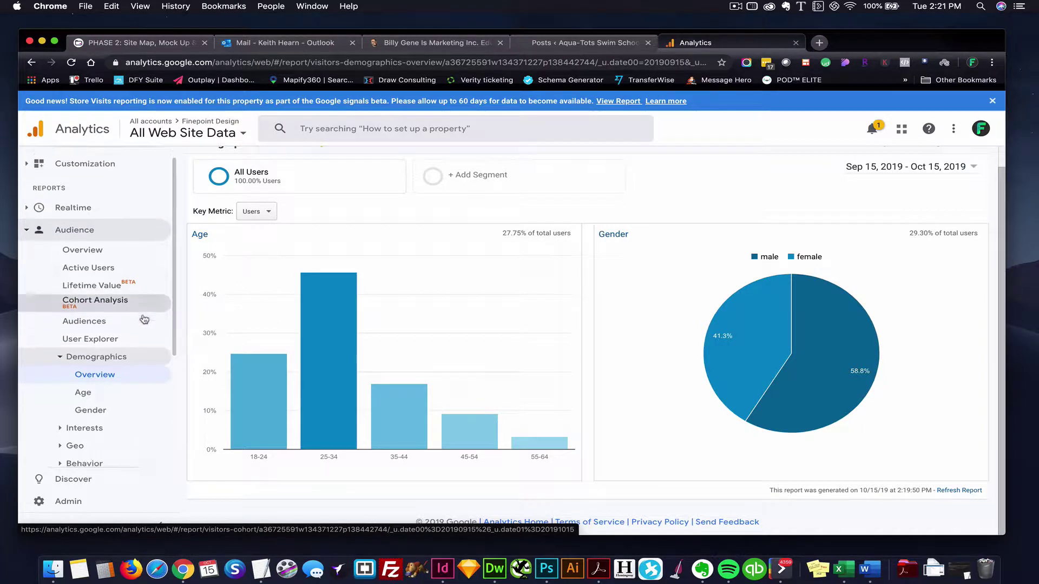
Step: Open the audience Interests overview and review the affinity categories and the In-Market Segment list
left_click(84, 414)
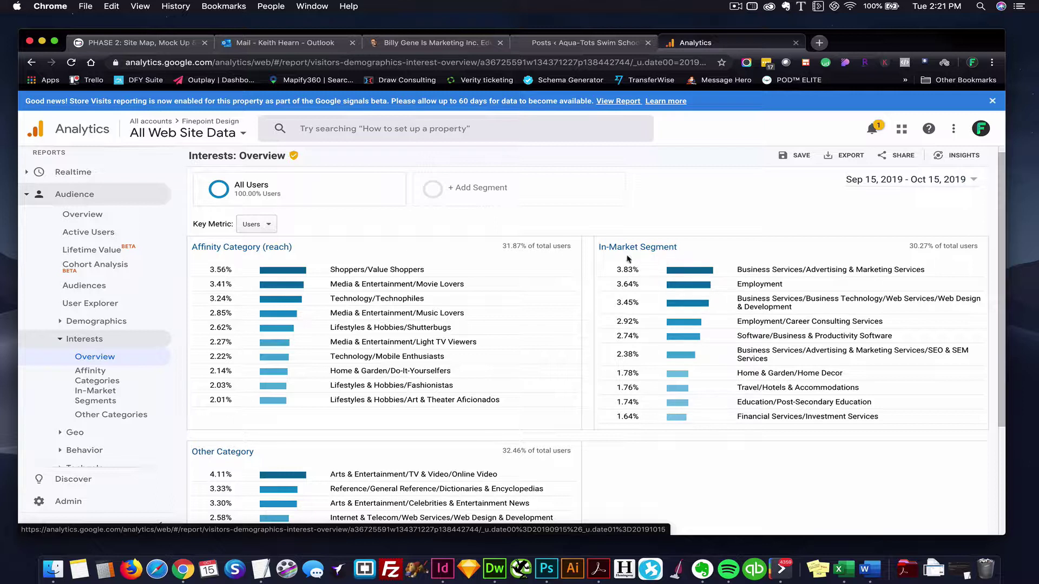
left_click_drag(599, 248, 681, 249)
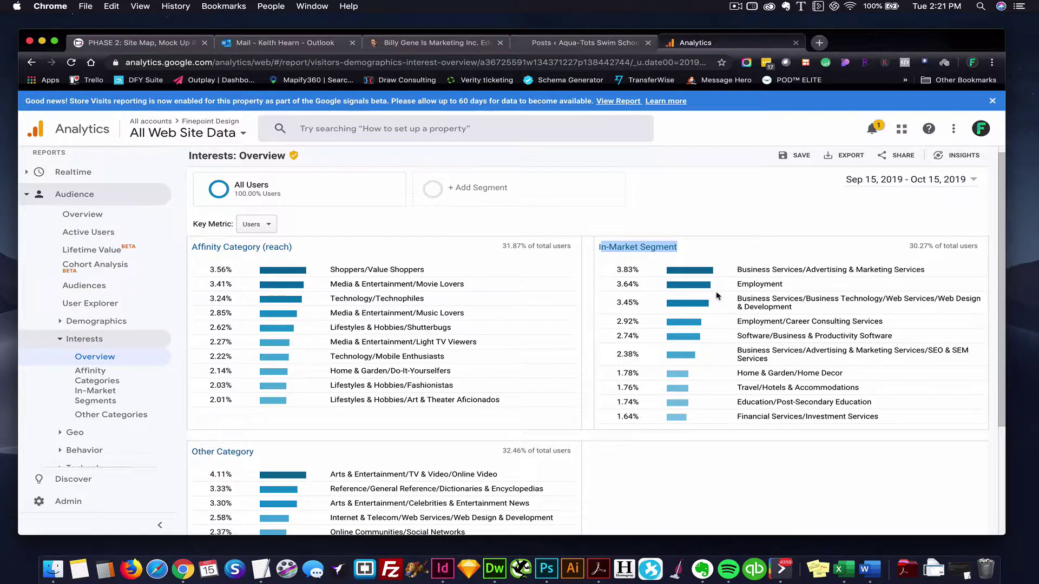
scroll(718, 296, "down", 1)
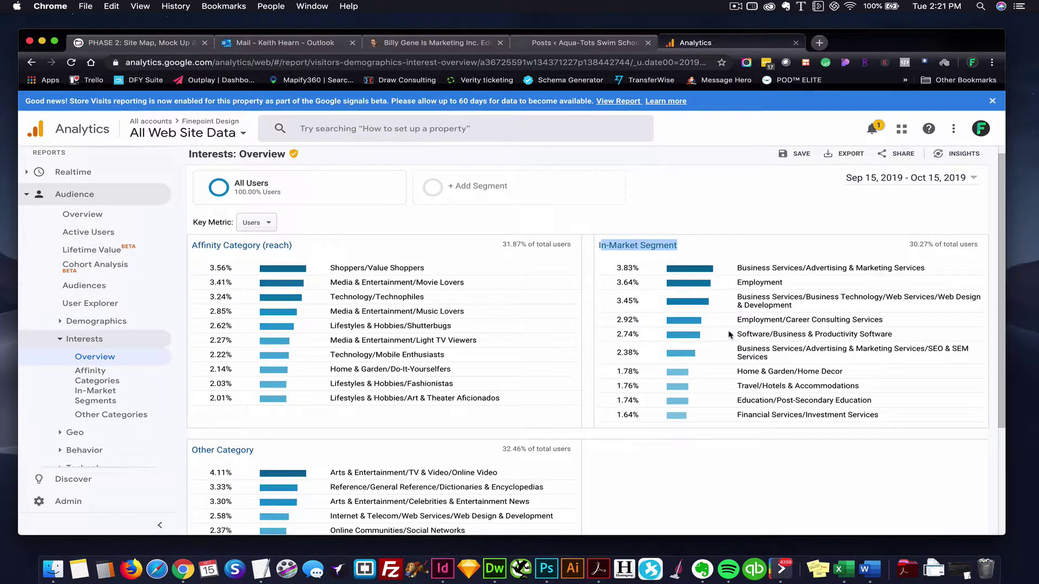
scroll(729, 335, "down", 1)
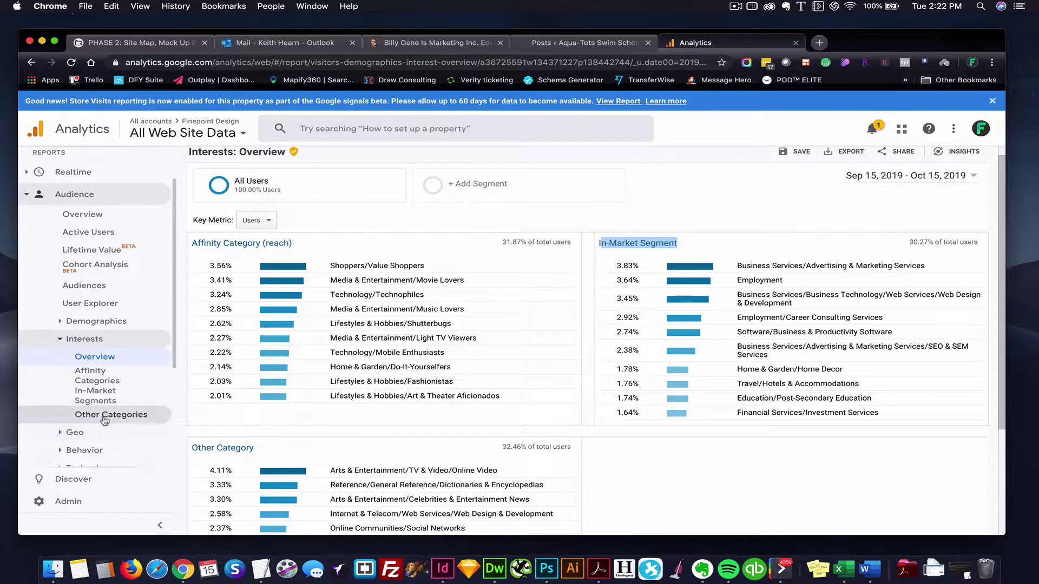
Step: Open the Geo Language report and examine the user, session and conversion figures for each visitor language
scroll(114, 414, "down", 2)
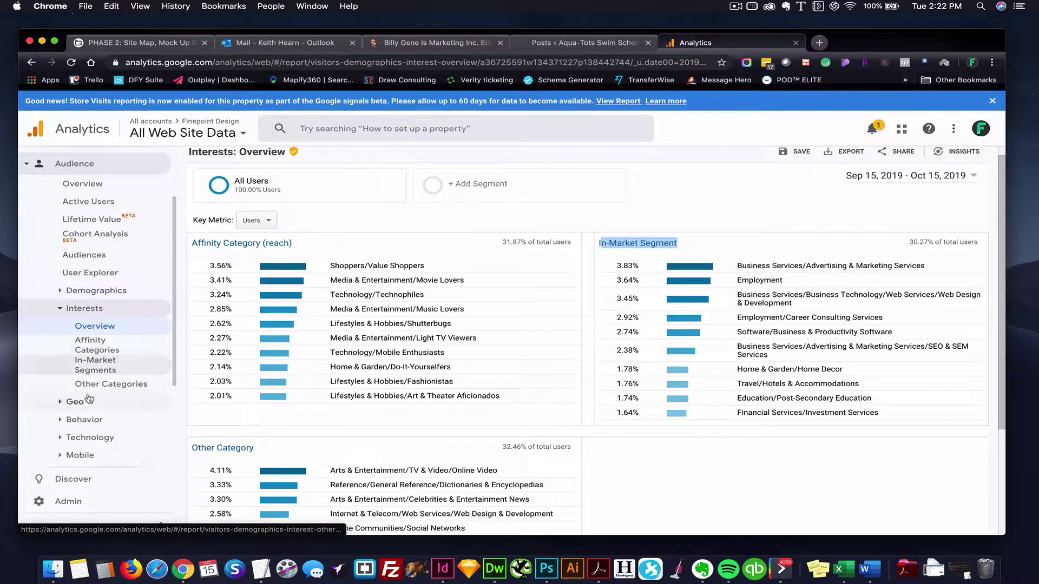
left_click(76, 408)
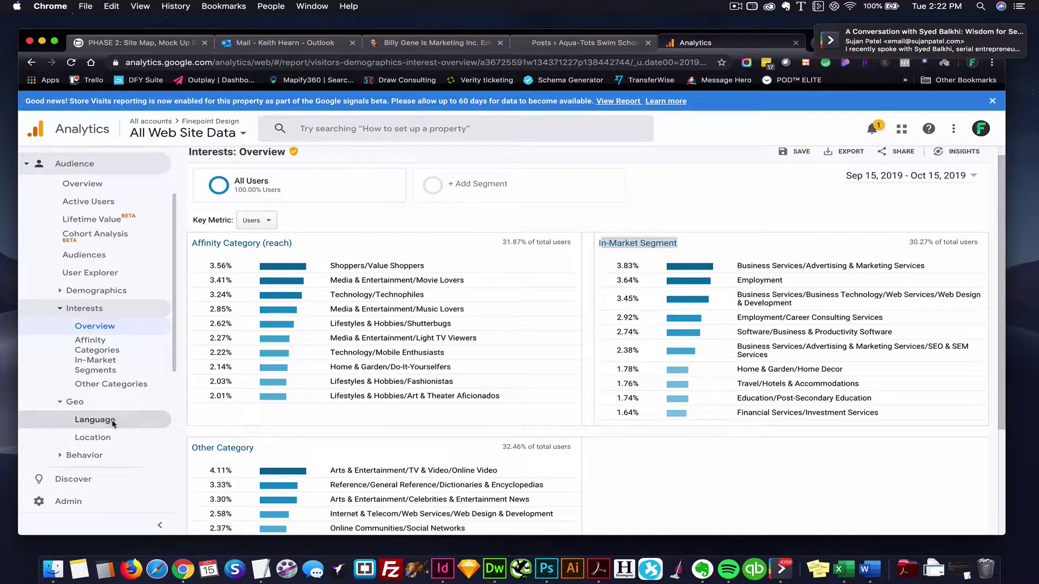
left_click(109, 421)
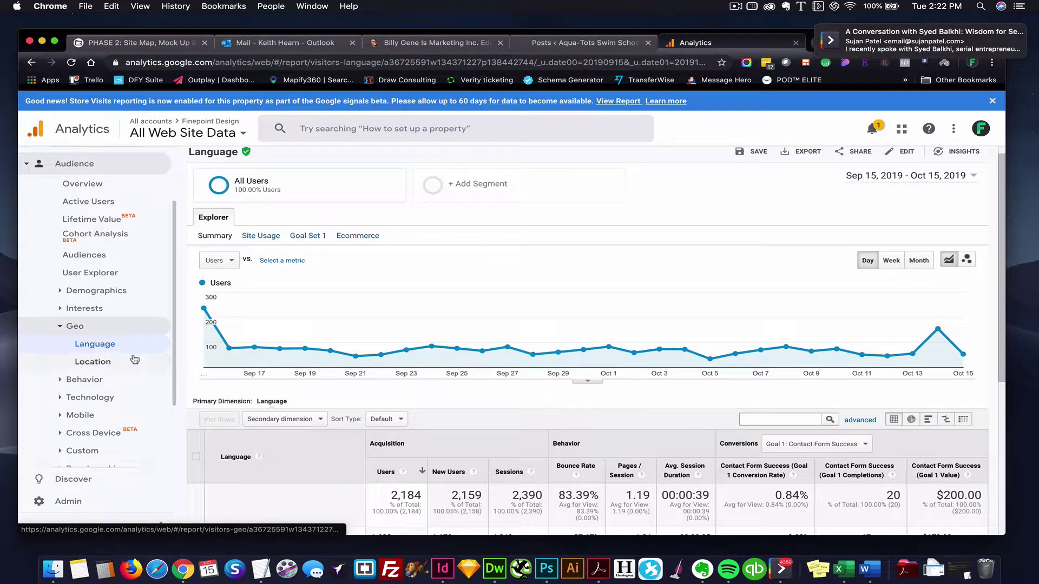
scroll(234, 344, "down", 3)
scroll(234, 344, "down", 1)
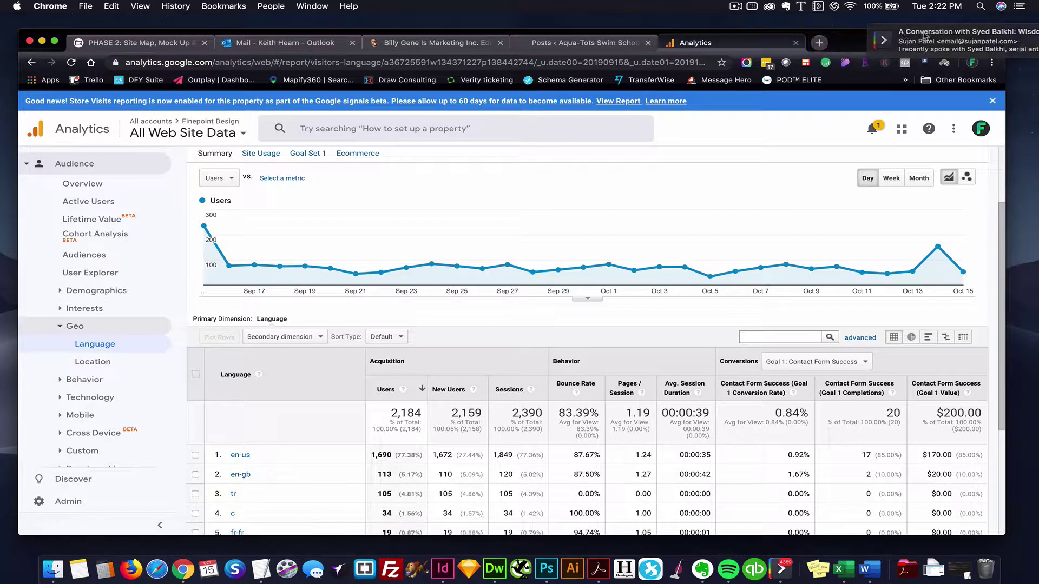
scroll(533, 284, "down", 2)
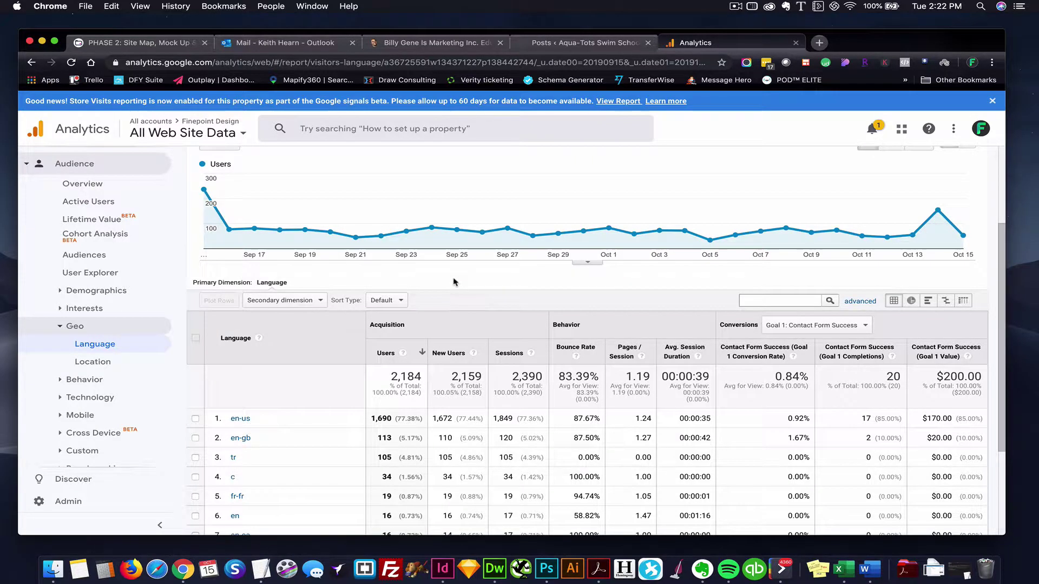
scroll(453, 283, "down", 1)
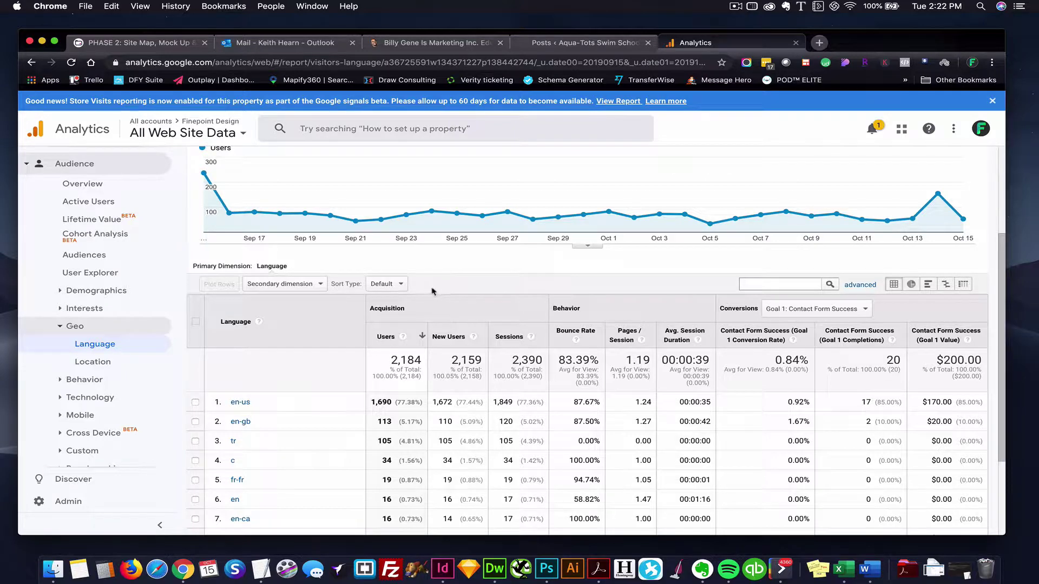
scroll(388, 318, "down", 2)
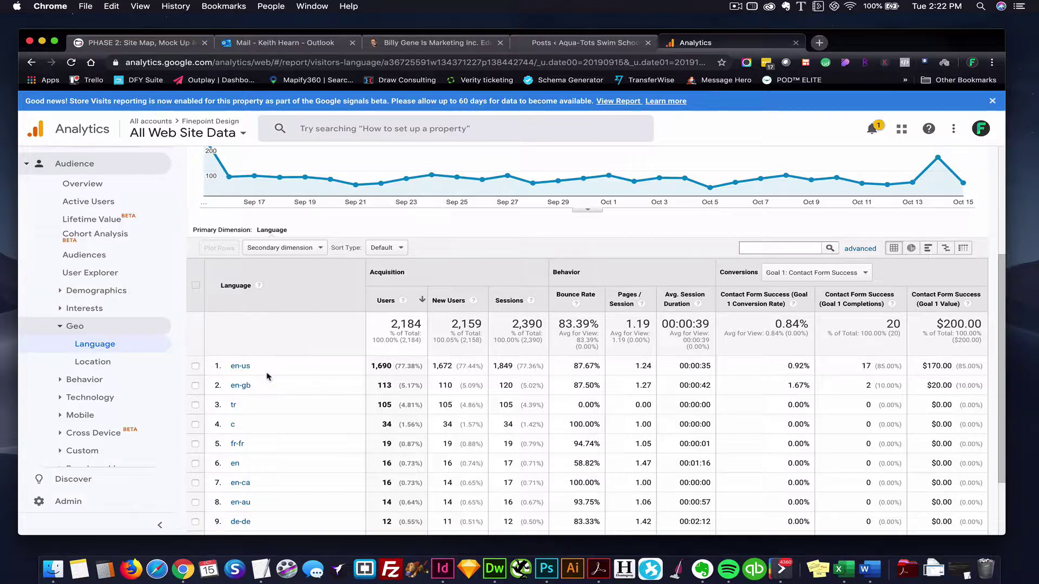
scroll(265, 395, "down", 1)
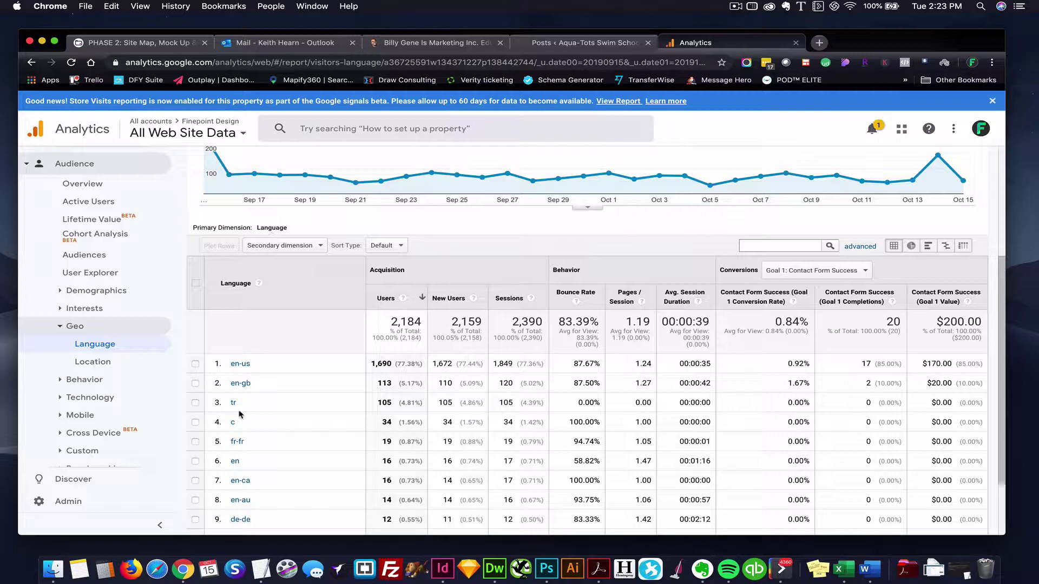
scroll(312, 380, "up", 1)
scroll(312, 380, "up", 1)
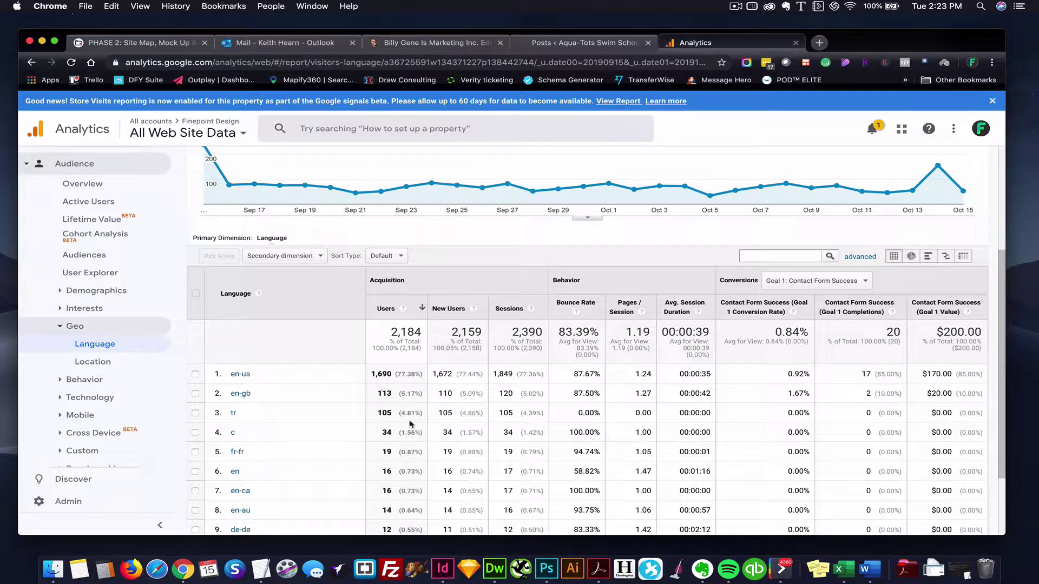
Step: Open the Geo Location report and check user counts on the world map and in the country table
left_click(92, 362)
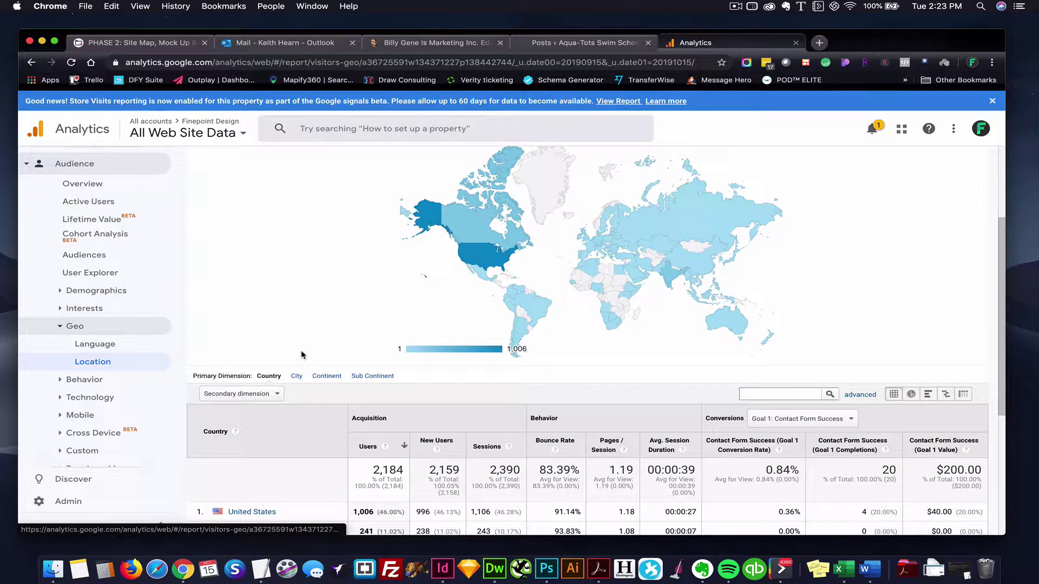
mouse_move(462, 253)
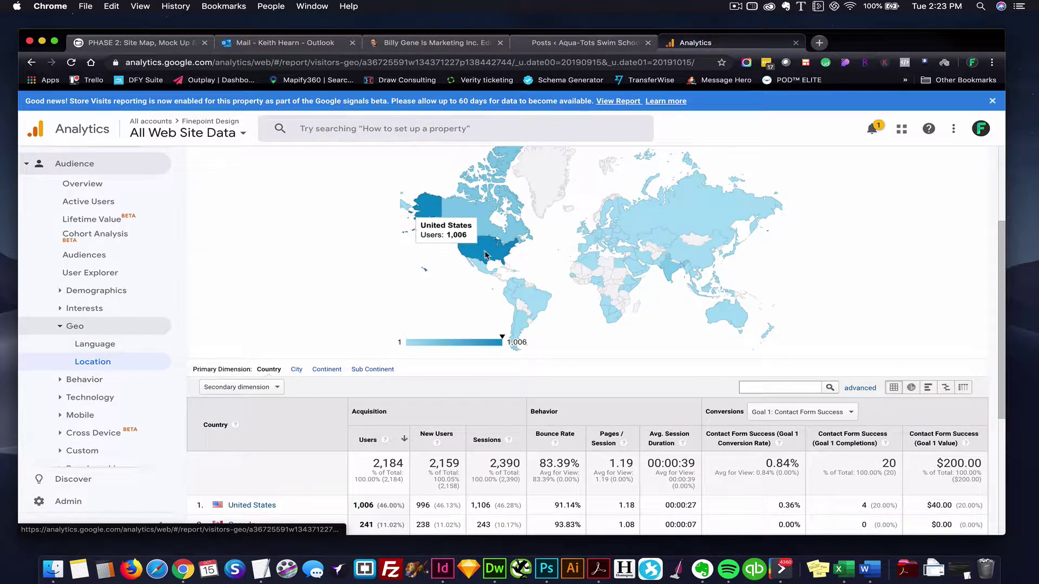
mouse_move(443, 218)
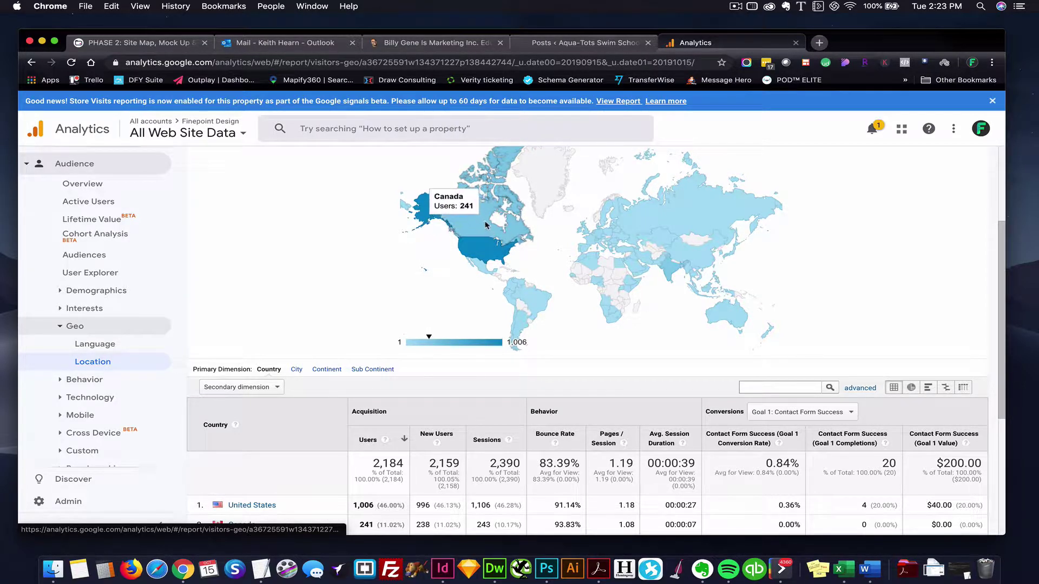
scroll(291, 381, "down", 3)
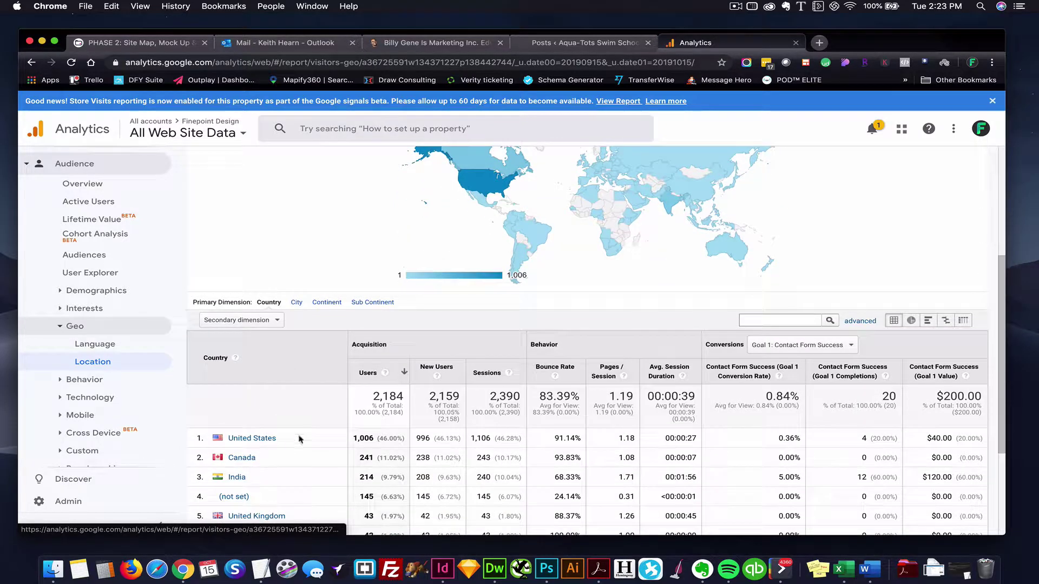
scroll(248, 466, "up", 1)
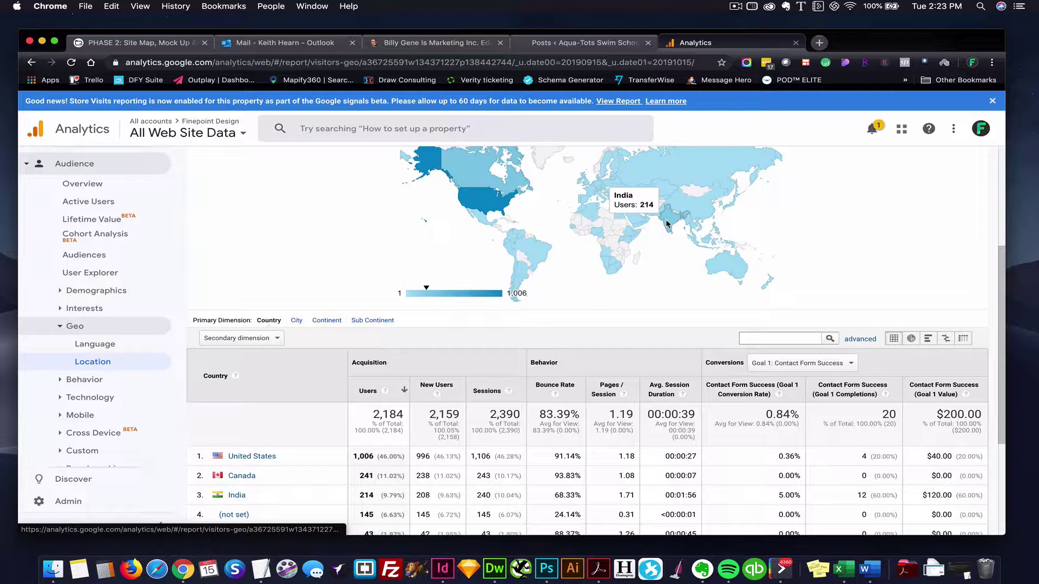
scroll(667, 224, "down", 5)
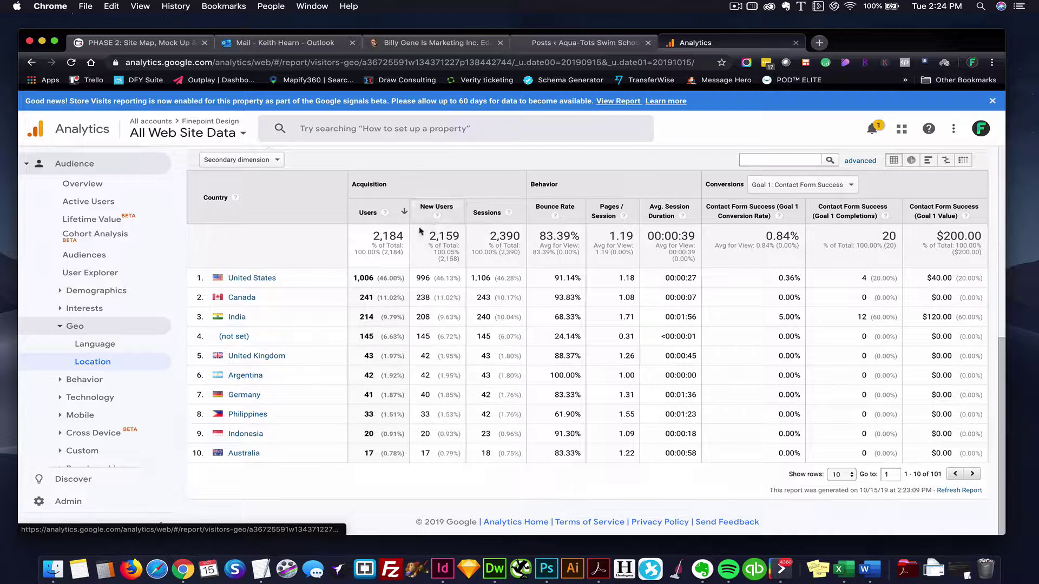
Step: Open the audience New vs Returning report and compare new visitors with returning visitors
left_click(143, 377)
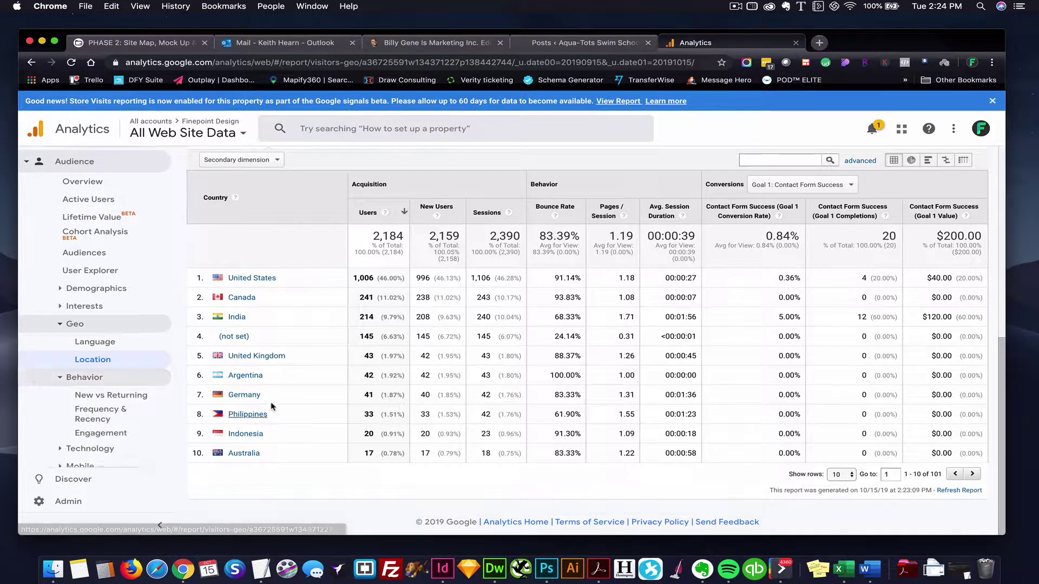
left_click(126, 399)
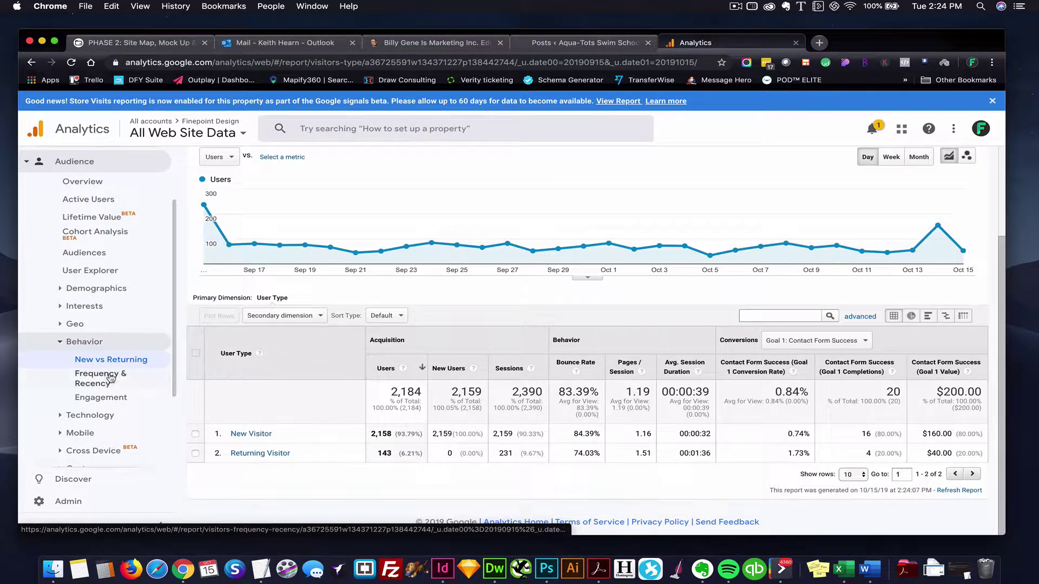
Step: Open the Technology Browser & OS report and review the table of browsers used by visitors
scroll(108, 387, "down", 2)
left_click(104, 381)
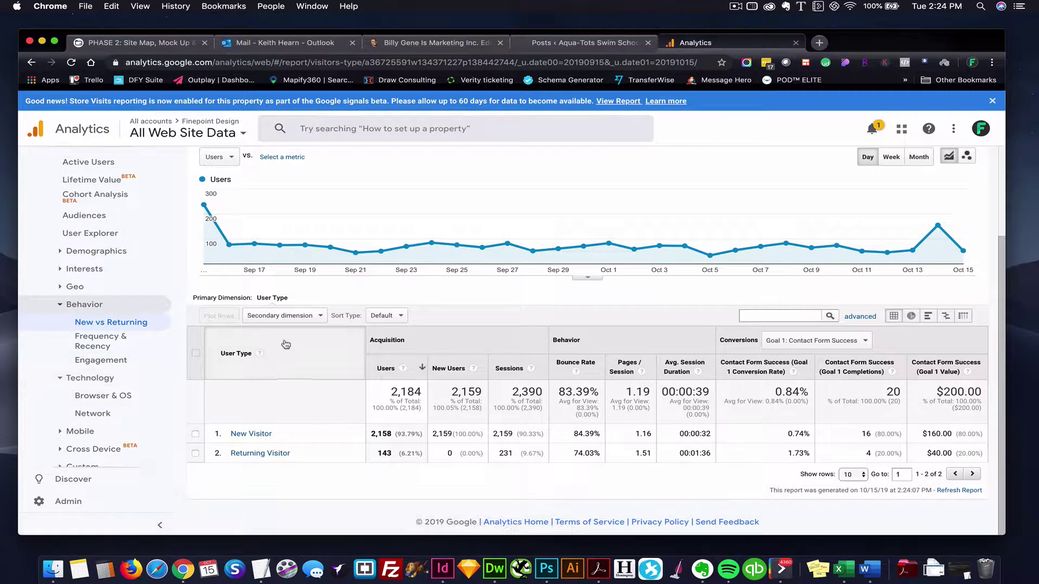
left_click(99, 383)
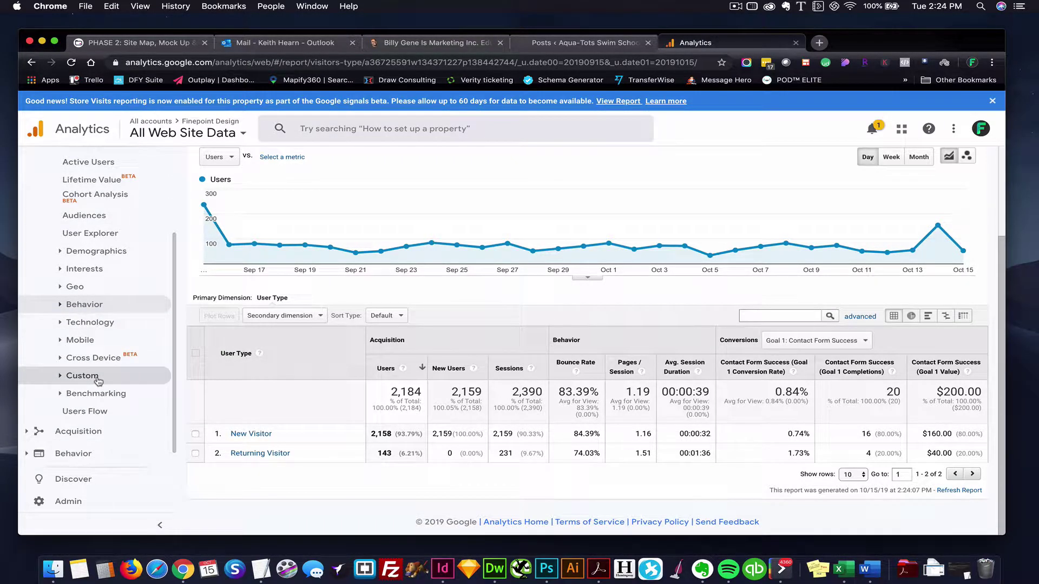
left_click(90, 321)
left_click(122, 341)
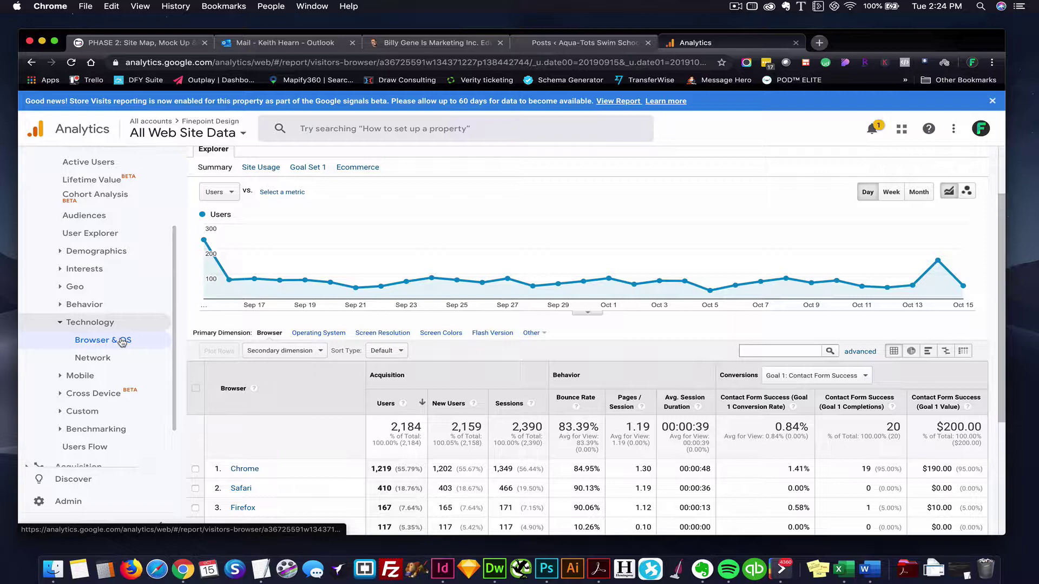
scroll(314, 426, "down", 3)
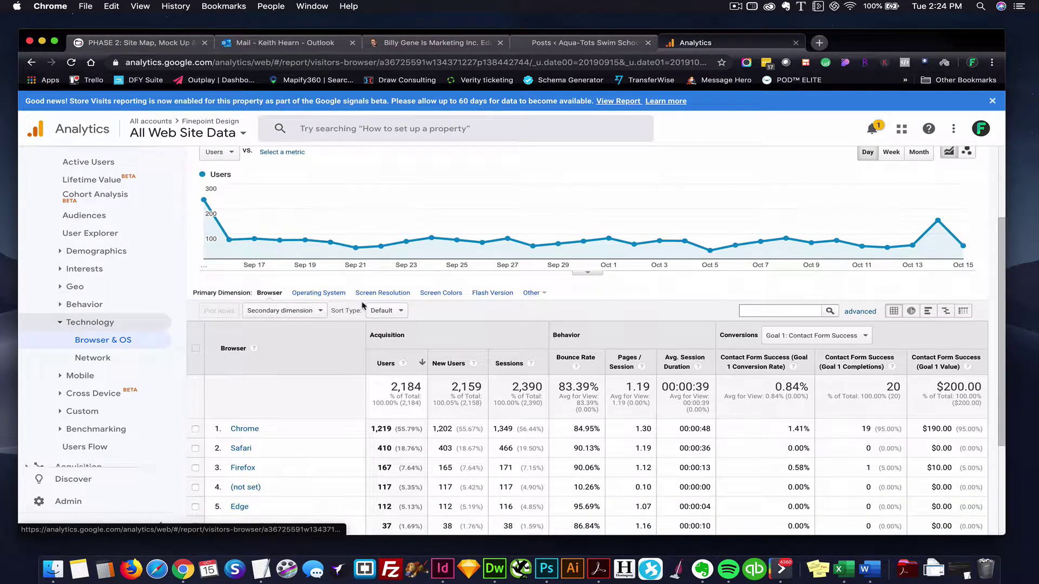
scroll(314, 426, "down", 1)
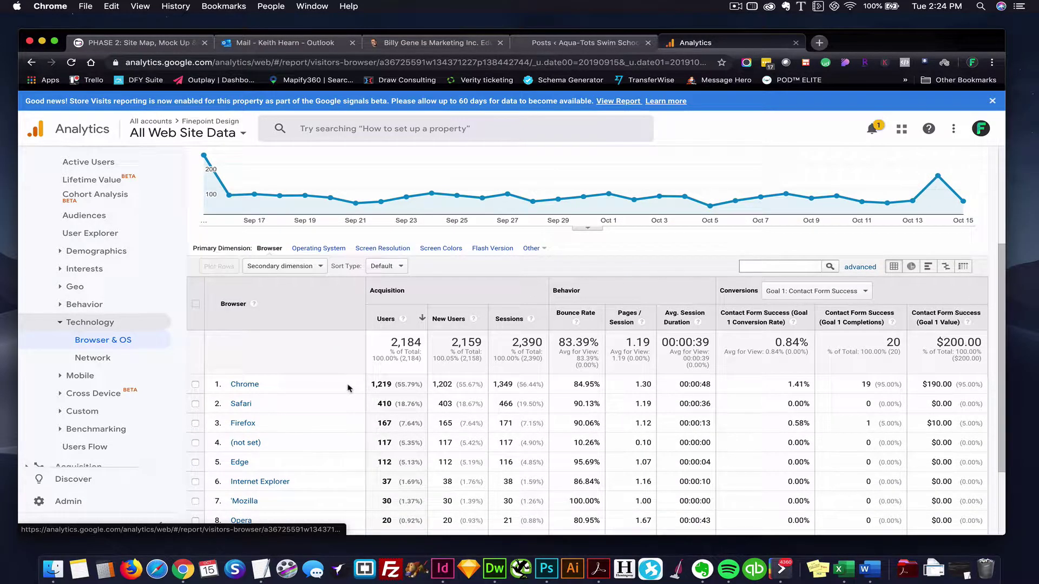
scroll(393, 397, "down", 1)
scroll(394, 397, "down", 1)
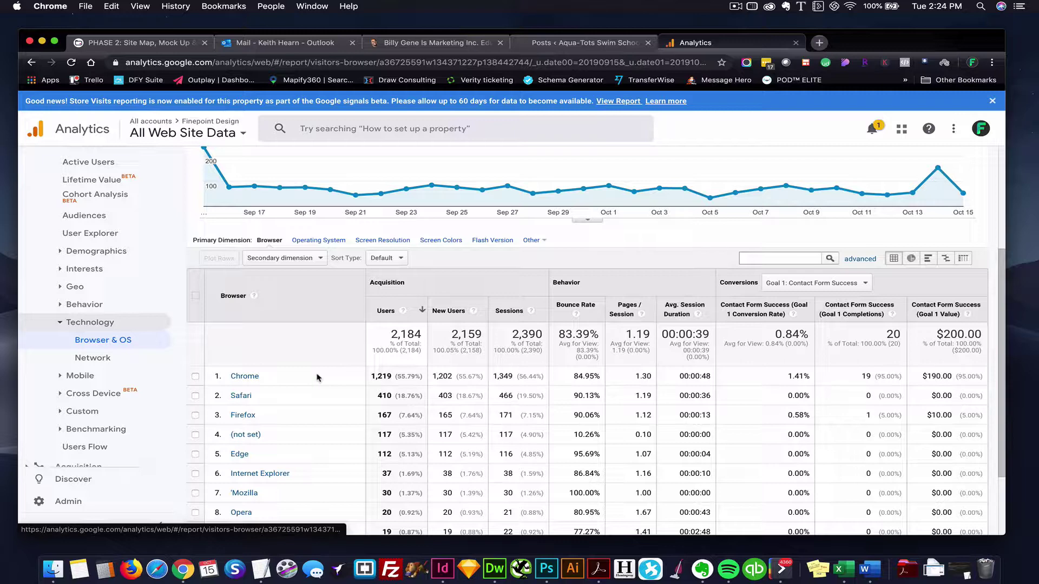
scroll(335, 428, "down", 1)
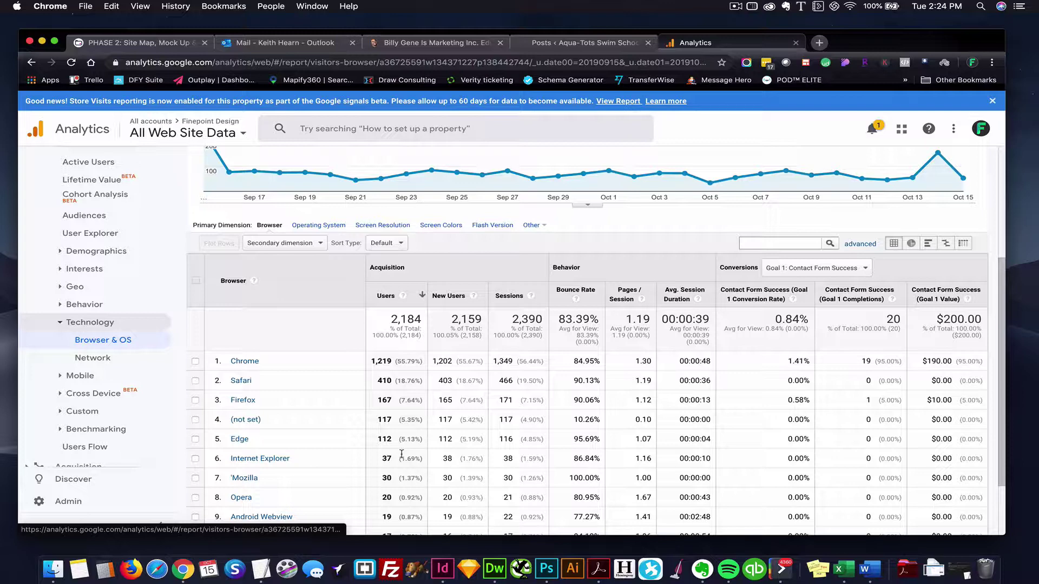
scroll(439, 425, "down", 3)
scroll(412, 379, "up", 2)
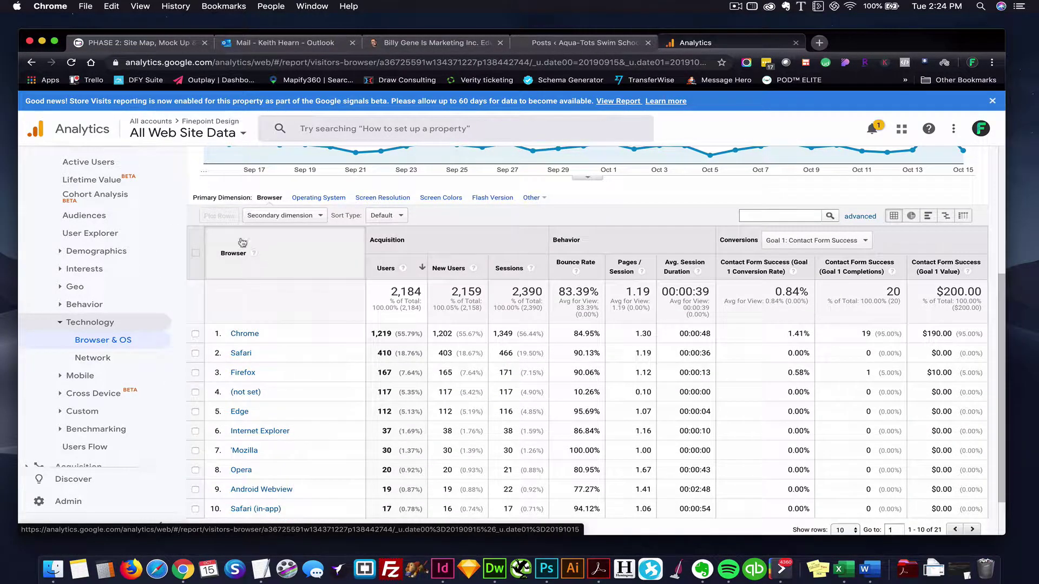
scroll(260, 271, "up", 2)
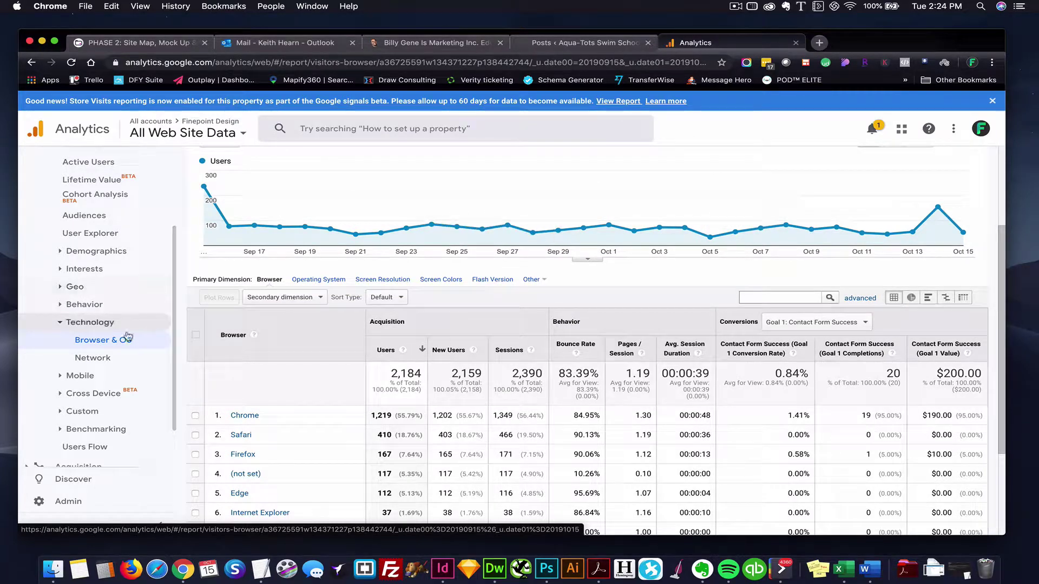
Step: Open the Mobile overview and compare the metrics for desktop, mobile and tablet users
left_click(80, 375)
left_click(93, 393)
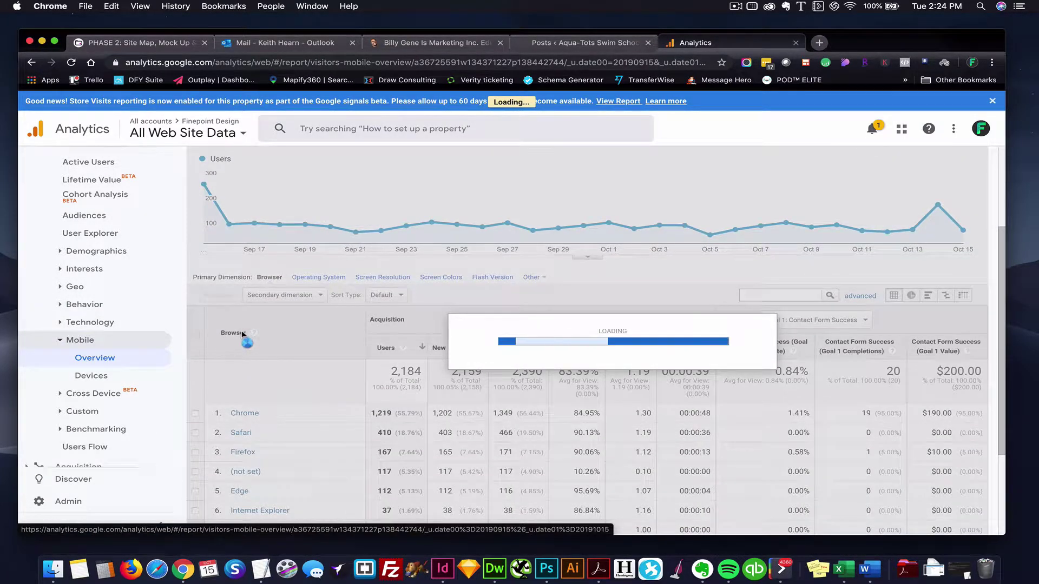
scroll(238, 331, "down", 1)
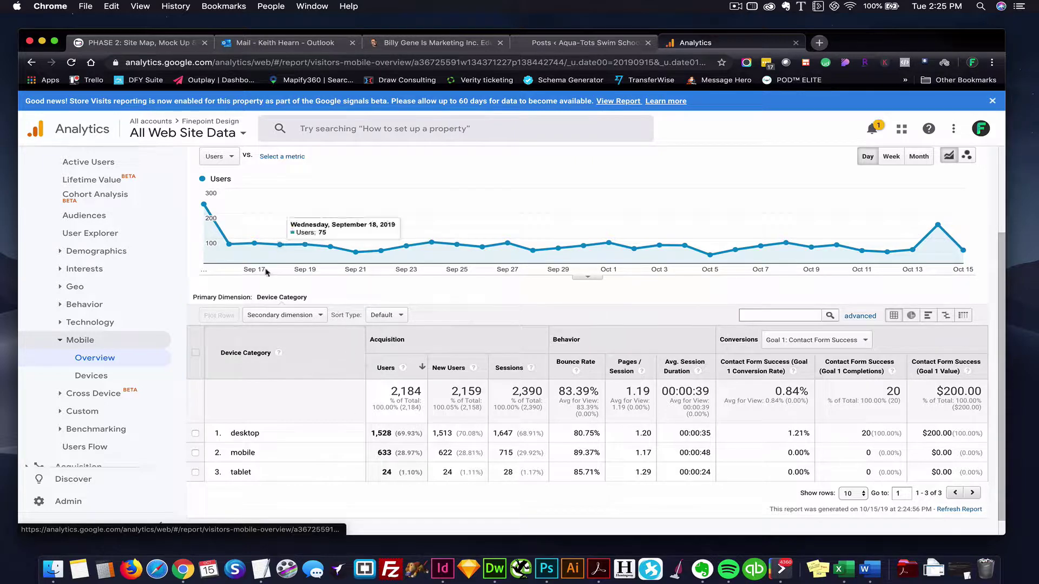
scroll(120, 372, "down", 1)
Step: Open the Acquisition overview and review the top channels chart and the metrics for each traffic channel
scroll(115, 362, "down", 2)
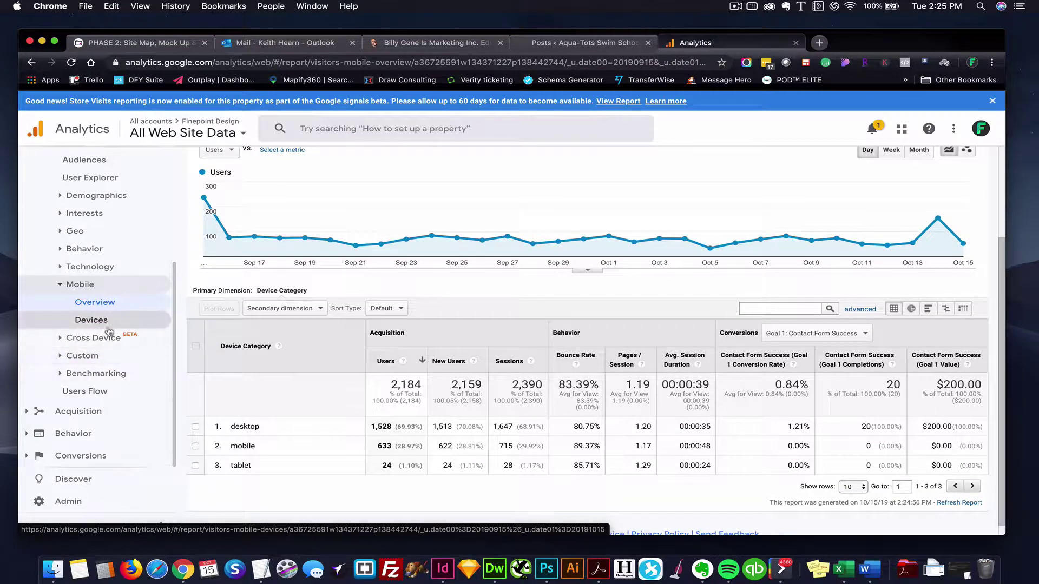
left_click(76, 411)
left_click(91, 351)
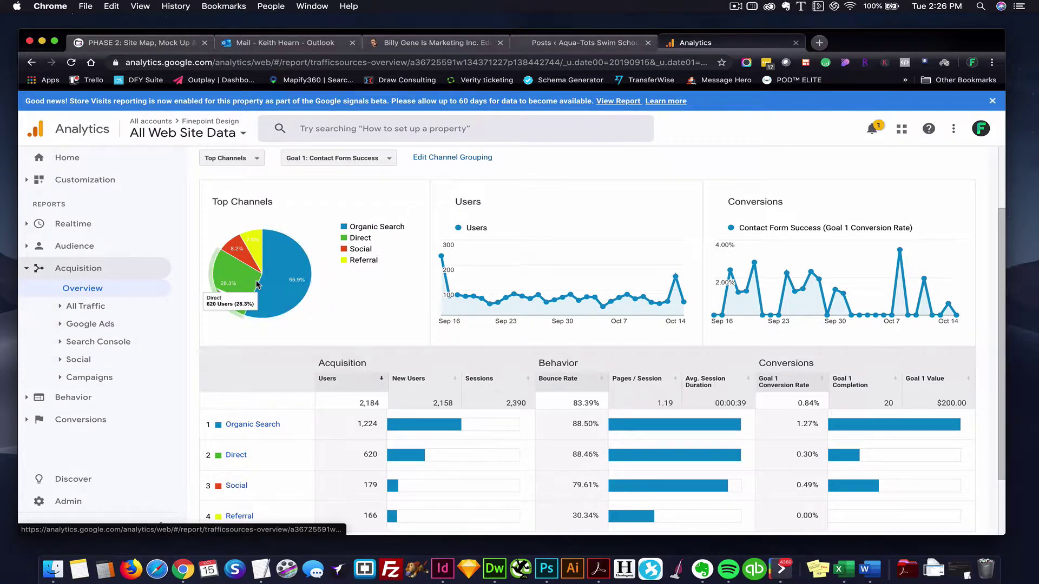
scroll(325, 292, "down", 2)
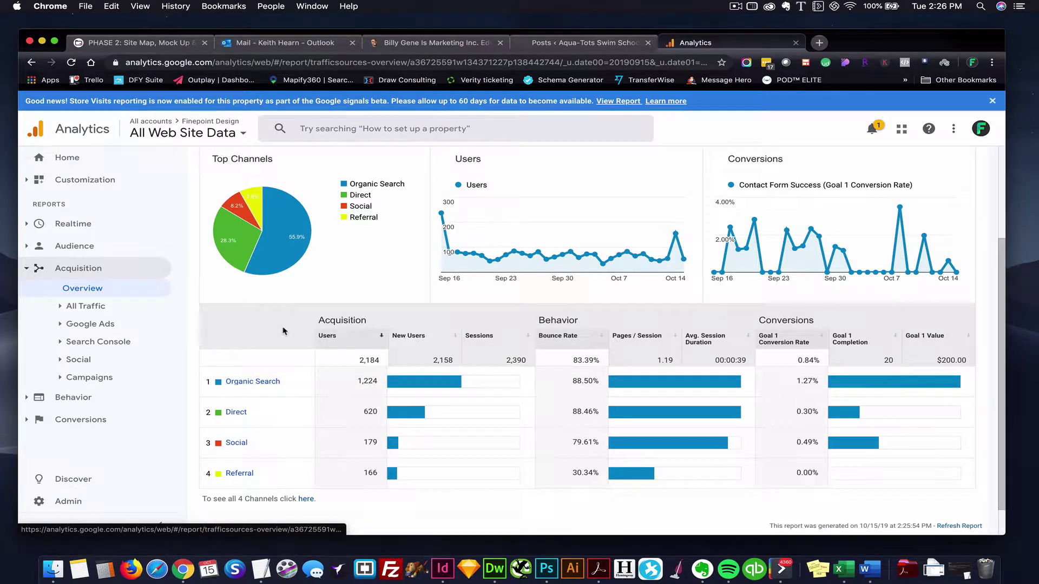
Step: Open the Behavior overview and review the pageviews chart, the summary metrics and the table of most viewed pages
left_click(76, 398)
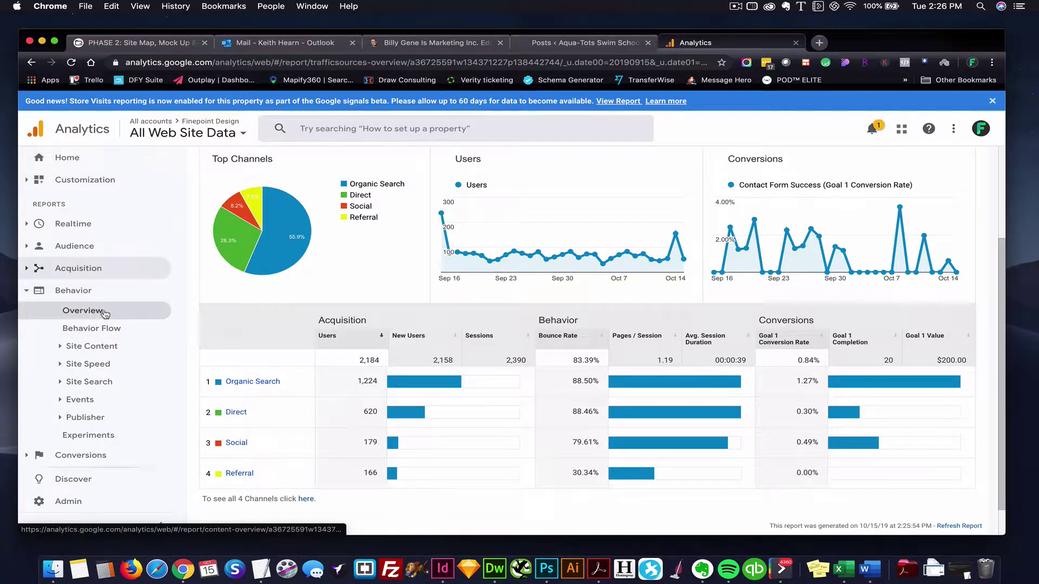
left_click(84, 310)
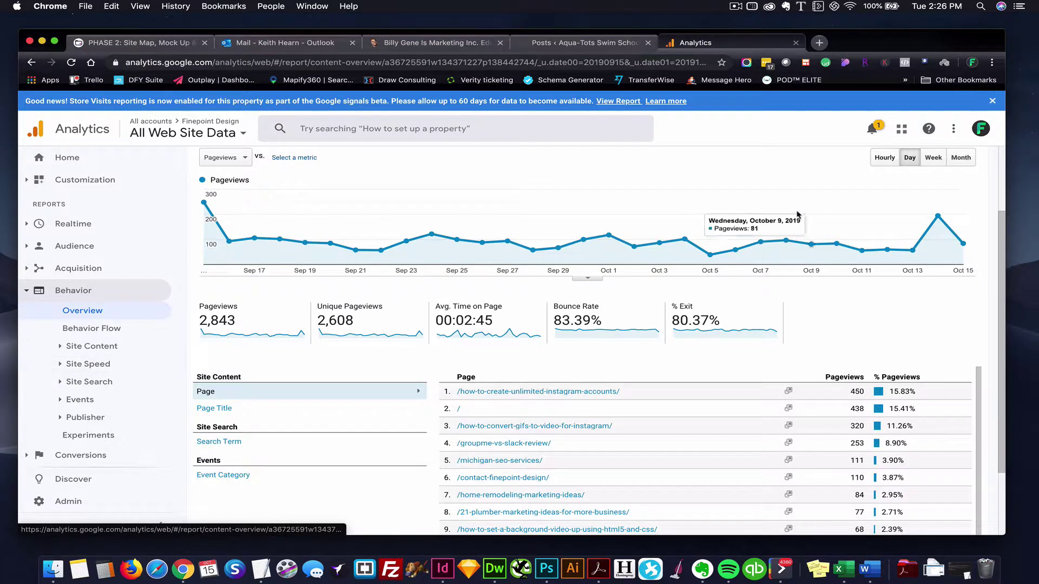
scroll(703, 227, "down", 2)
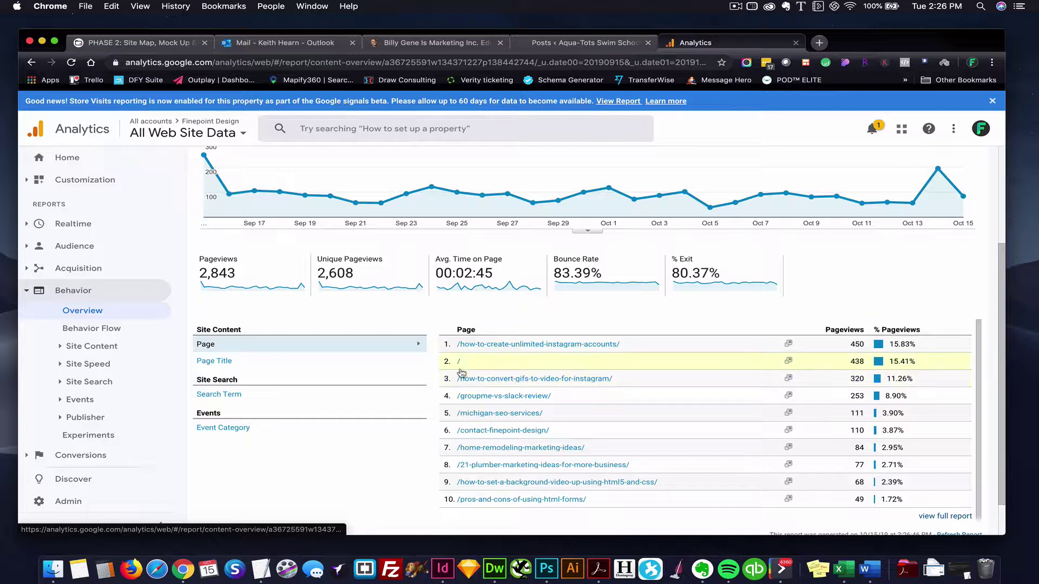
scroll(438, 263, "up", 3)
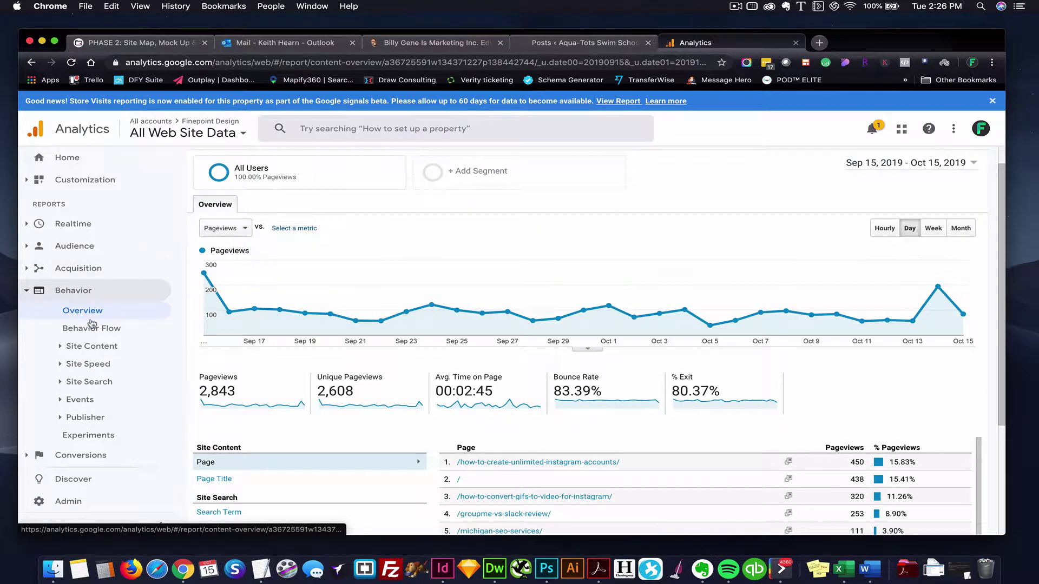
scroll(491, 326, "down", 1)
scroll(622, 395, "down", 1)
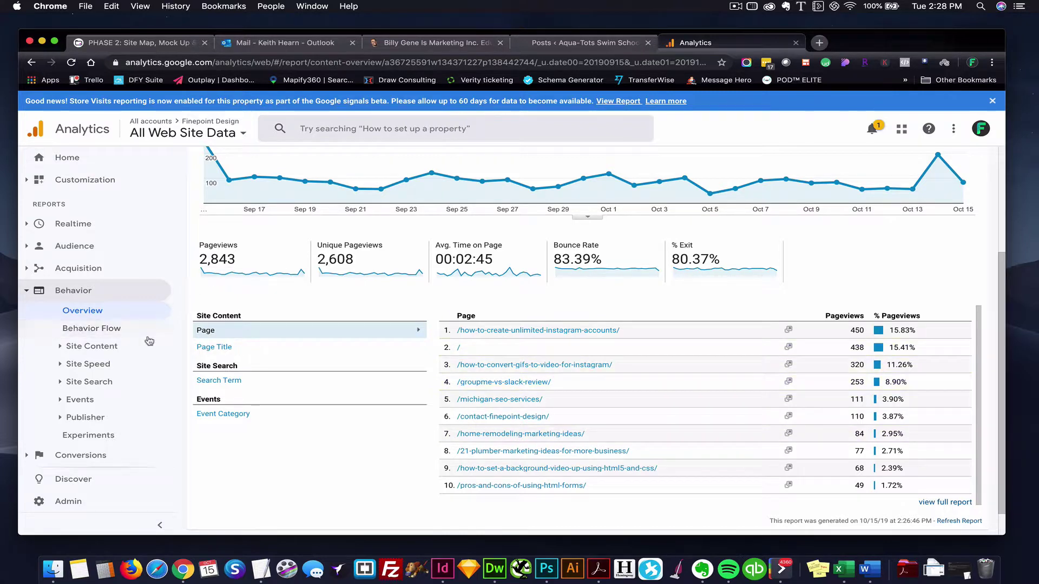
Step: Open the Site Speed overview and break the average page load time down by country to compare the countries
left_click(95, 365)
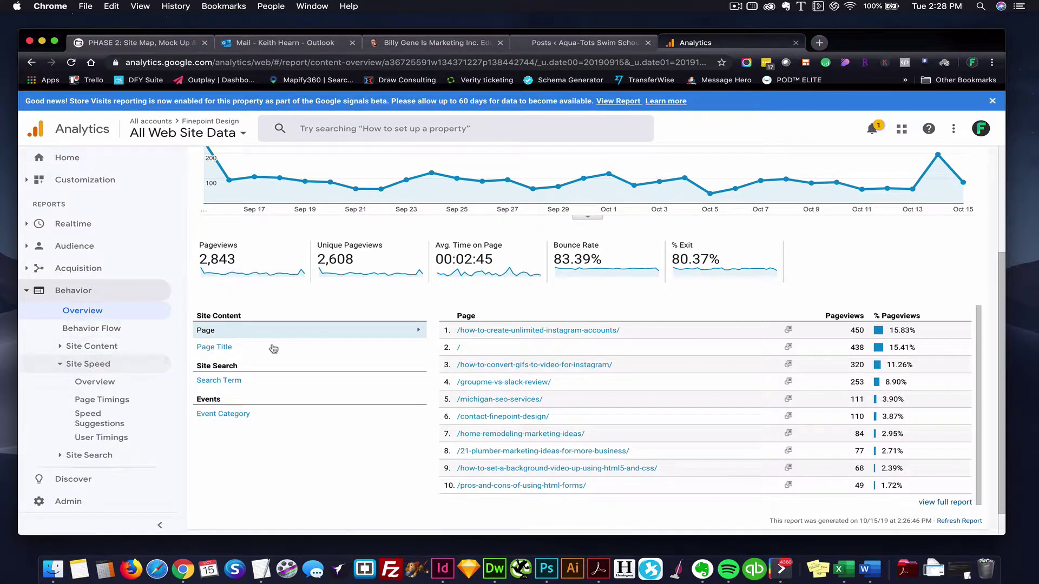
left_click(95, 382)
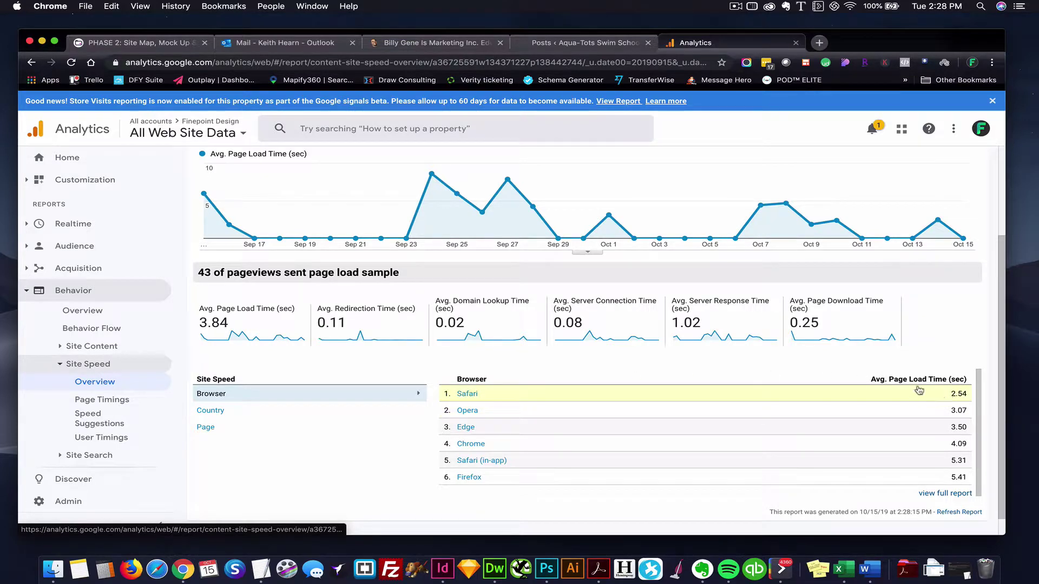
left_click(316, 403)
left_click(232, 416)
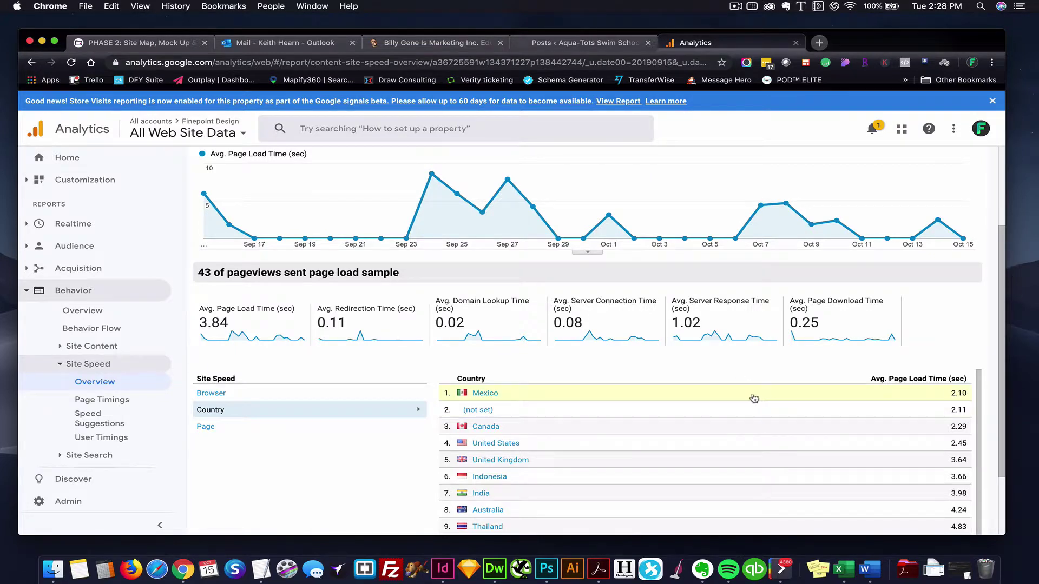
scroll(753, 398, "down", 1)
scroll(754, 398, "down", 1)
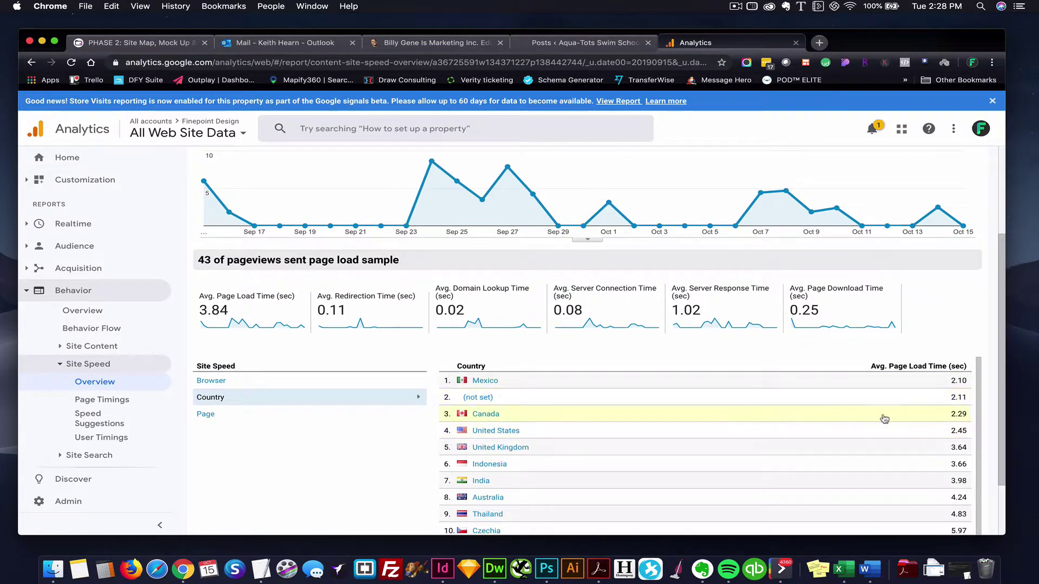
scroll(702, 441, "down", 1)
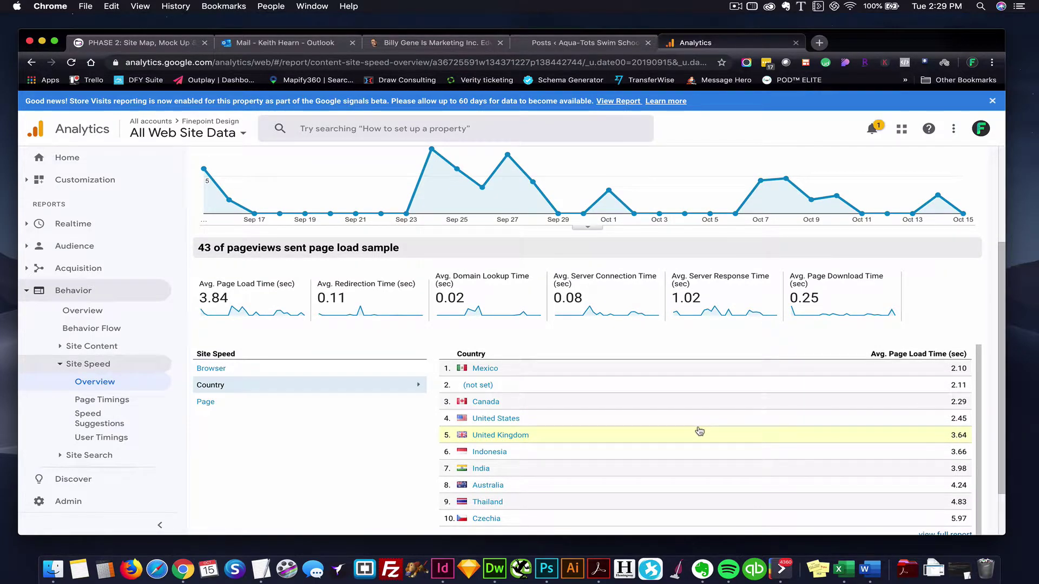
Step: Switch the site speed breakdown back to Browser and review the load times per browser and the average timing metrics
left_click(290, 372)
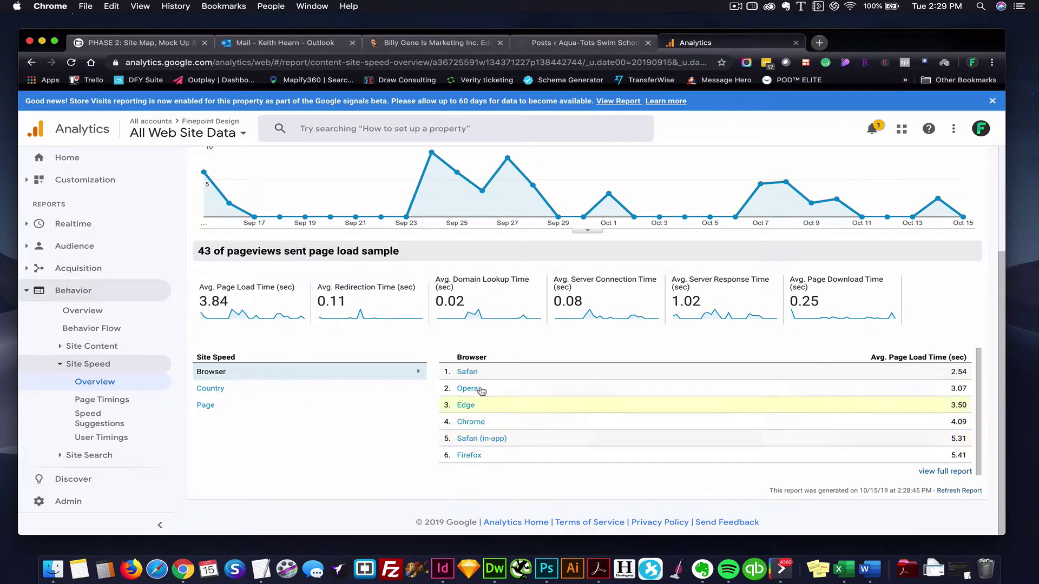
scroll(489, 299, "up", 3)
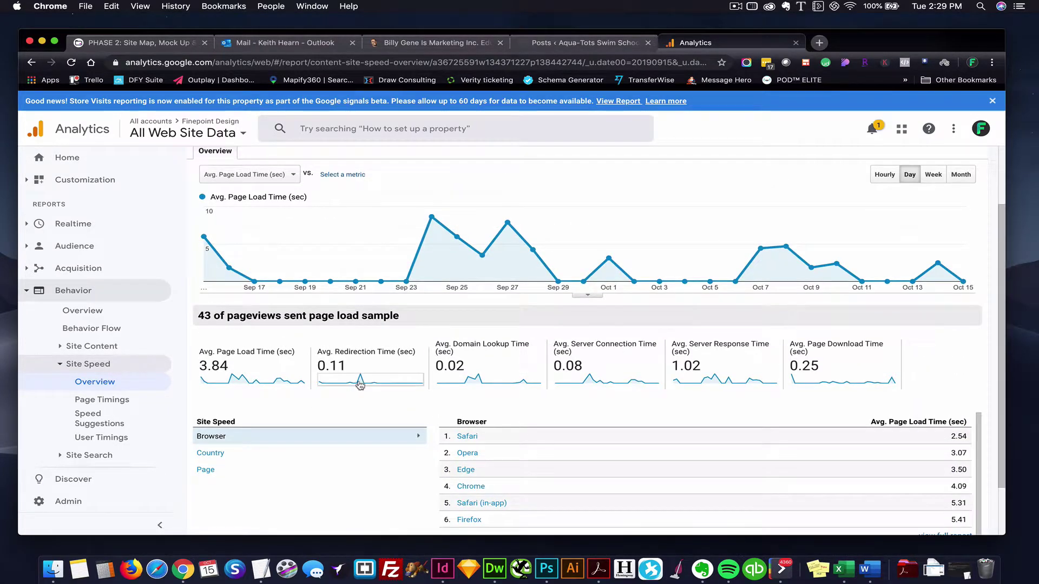
scroll(352, 381, "down", 1)
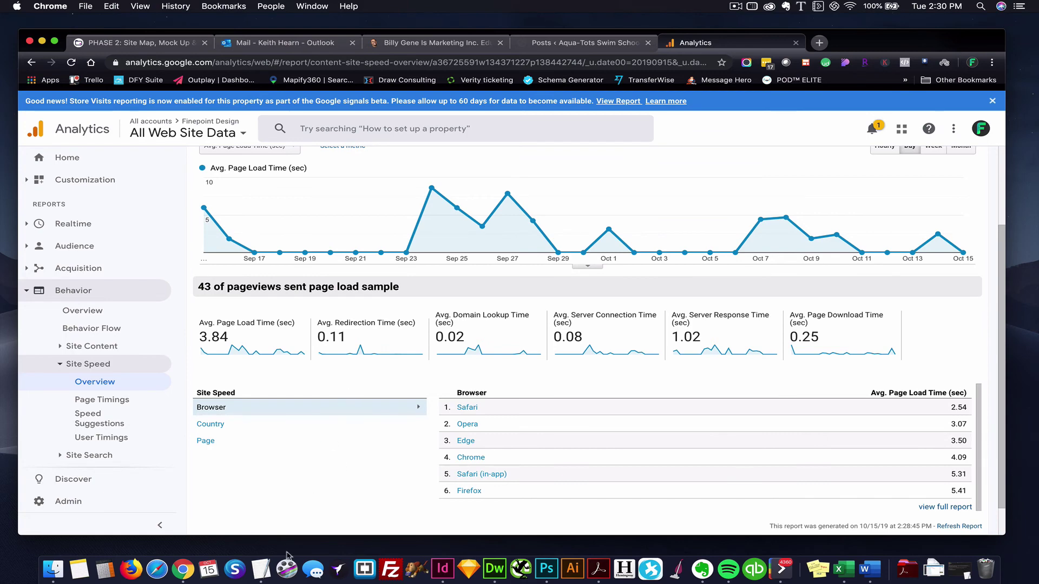
left_click(286, 569)
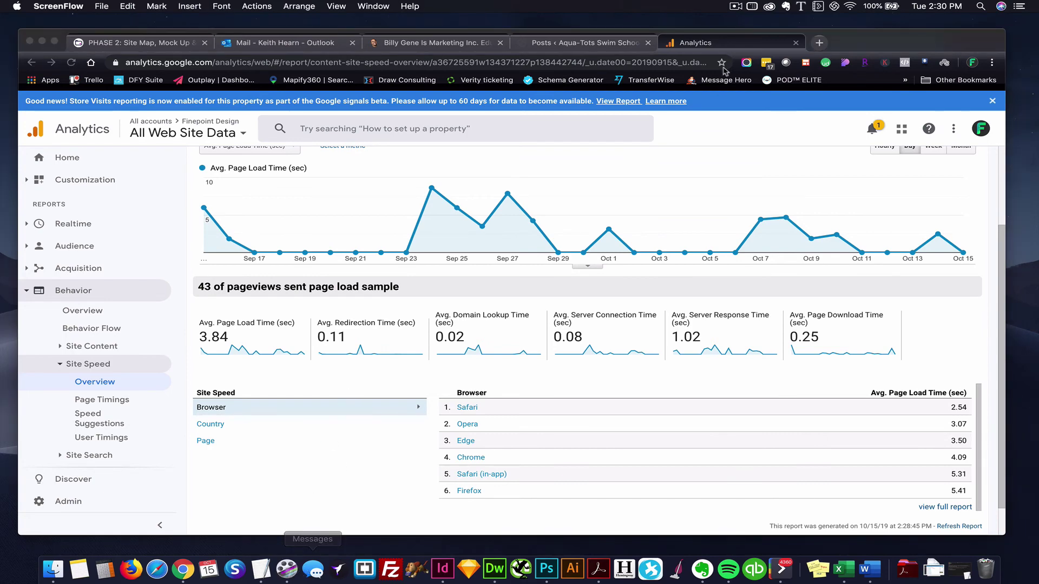